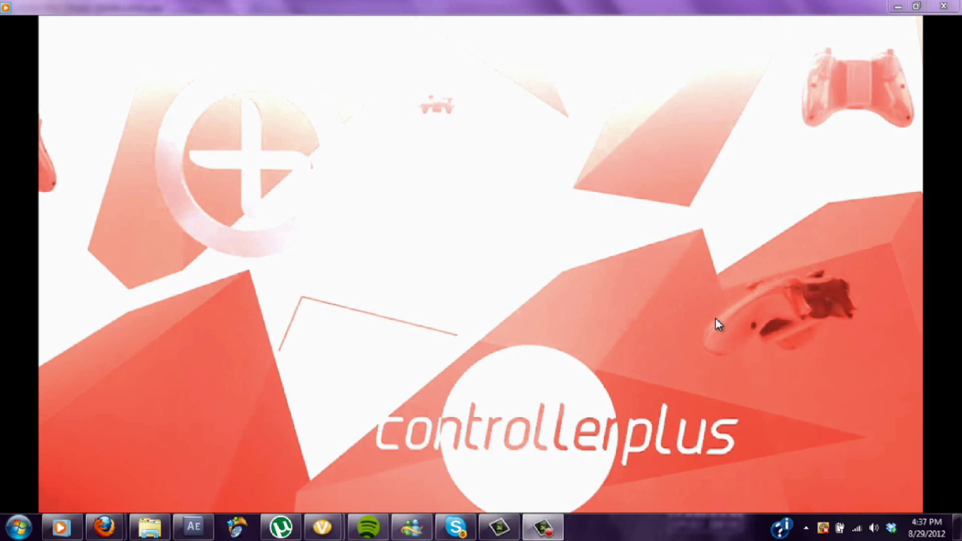
Resume playback of the Bloodbros montage clip with its replaced sunset sky.
{"action": "mouse_move", "coordinate": [635, 313]}
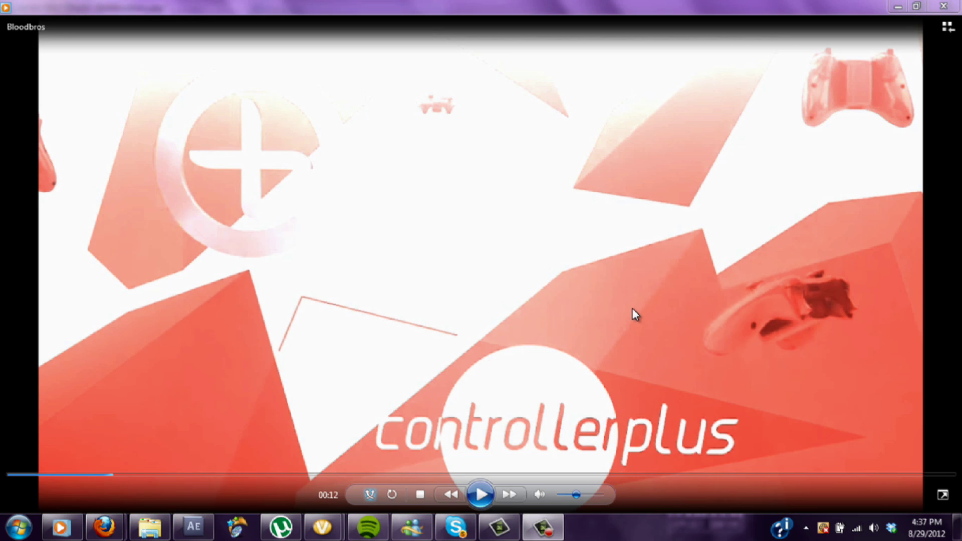
{"action": "left_click", "coordinate": [485, 494]}
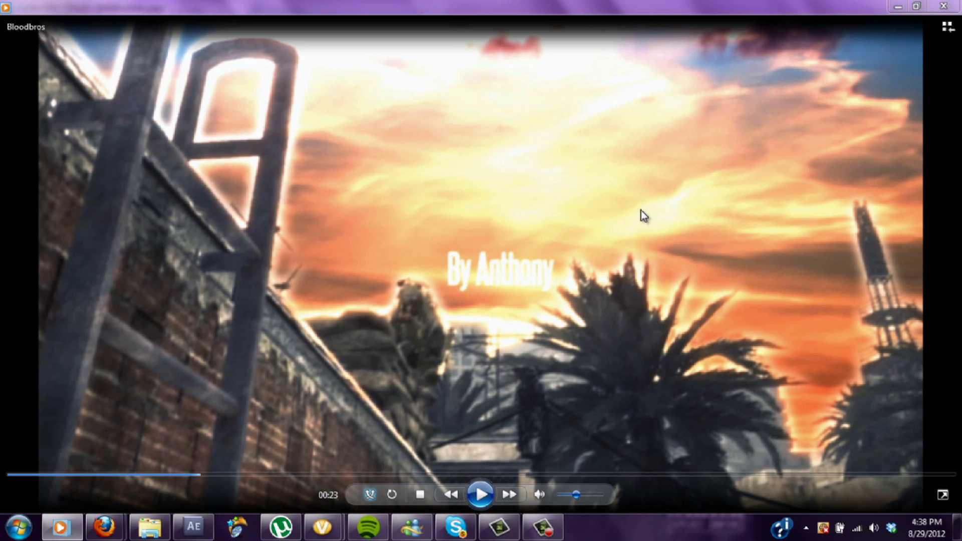
Close the media player and delete the By Anthony text, Null 6 and Null 5 layers.
{"action": "left_click", "coordinate": [947, 9]}
{"action": "left_click", "coordinate": [213, 527]}
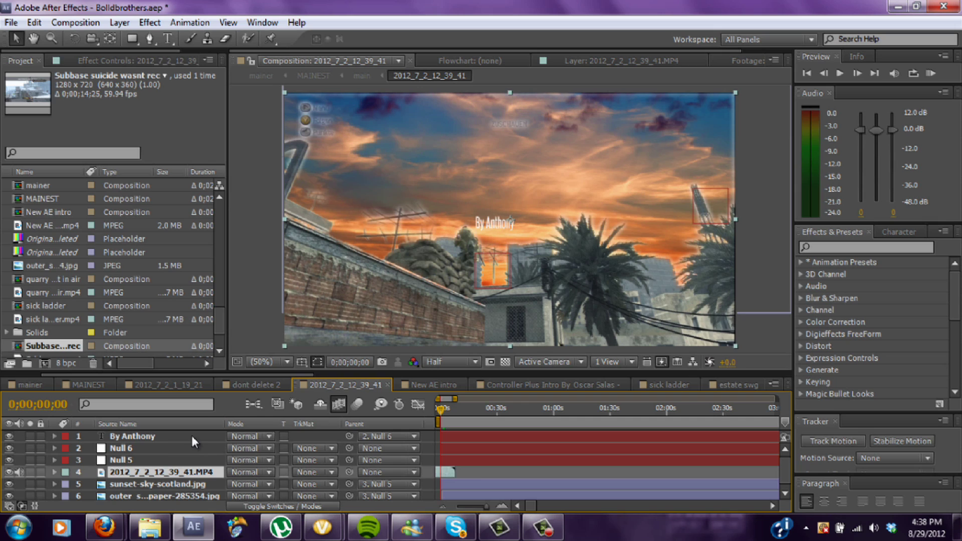
{"action": "left_click", "coordinate": [161, 436]}
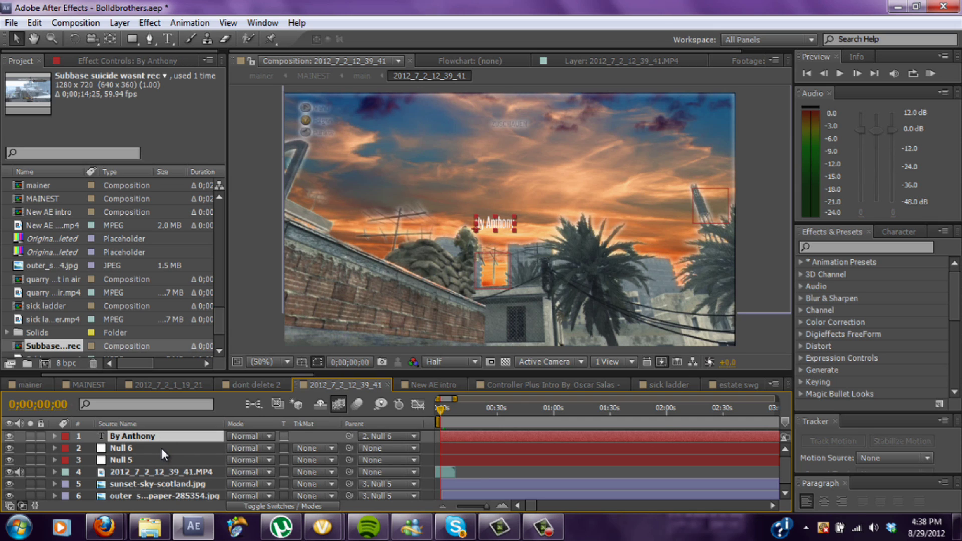
{"action": "key", "text": "Delete"}
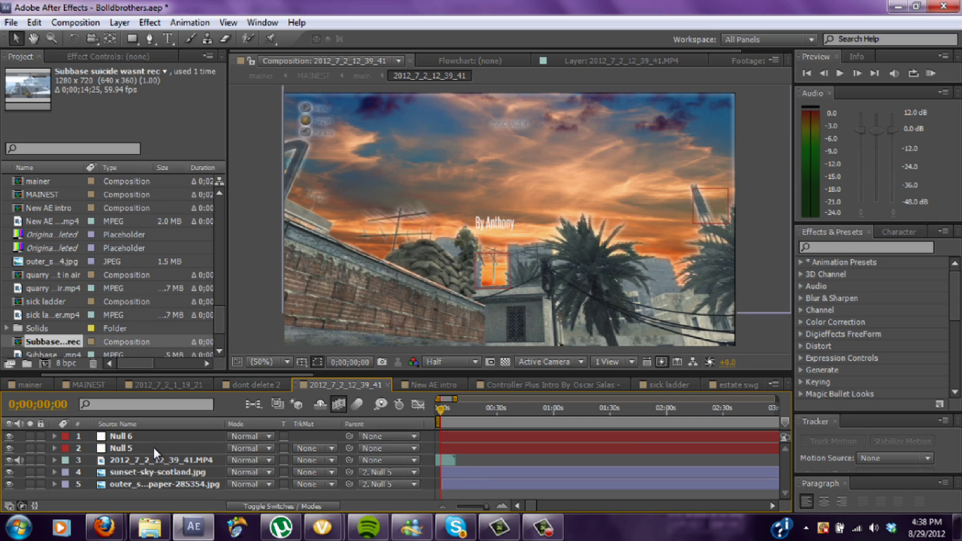
{"action": "left_click", "coordinate": [134, 437]}
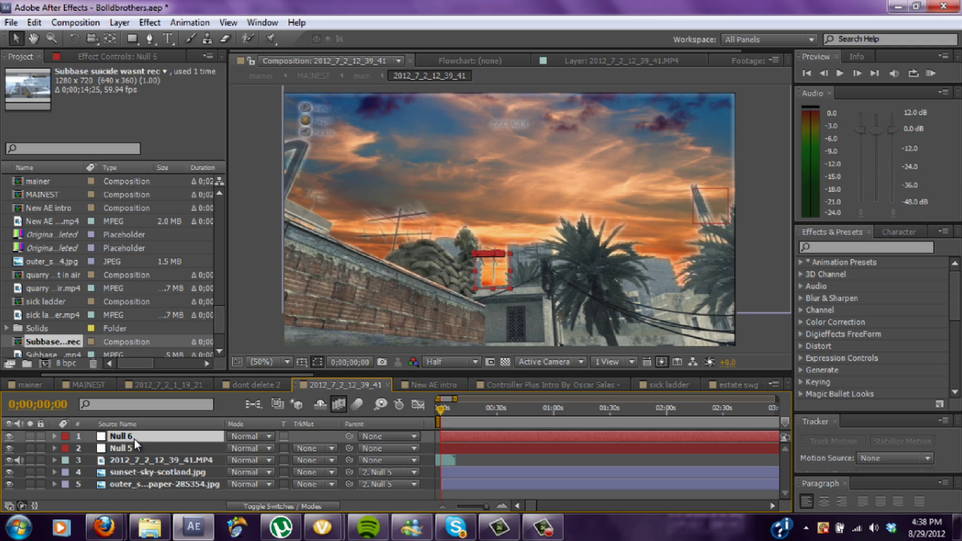
{"action": "key", "text": "Delete"}
{"action": "left_click", "coordinate": [134, 440]}
{"action": "key", "text": "Delete"}
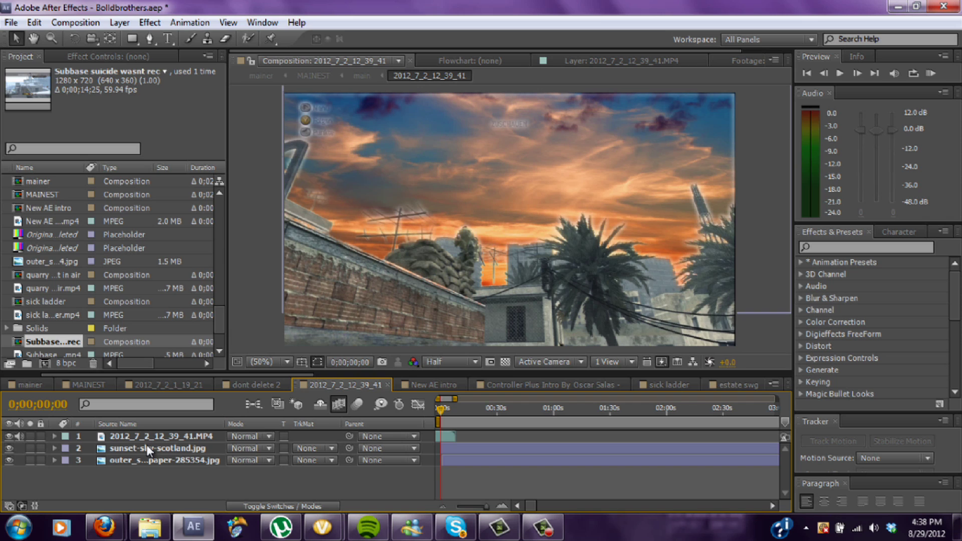
Delete the sunset-sky-scotland.jpg and outer space image layers.
{"action": "left_click", "coordinate": [170, 434]}
{"action": "left_click", "coordinate": [172, 444]}
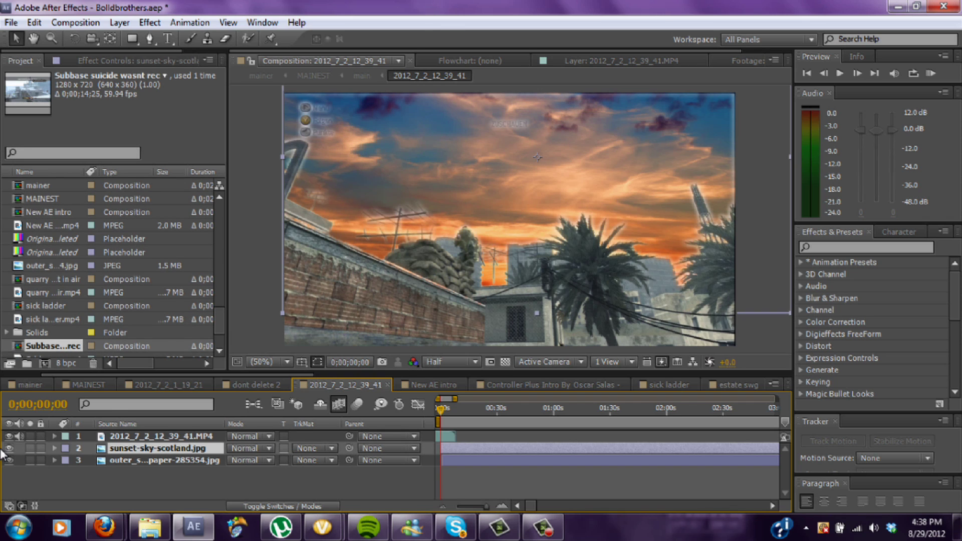
{"action": "key", "text": "Delete"}
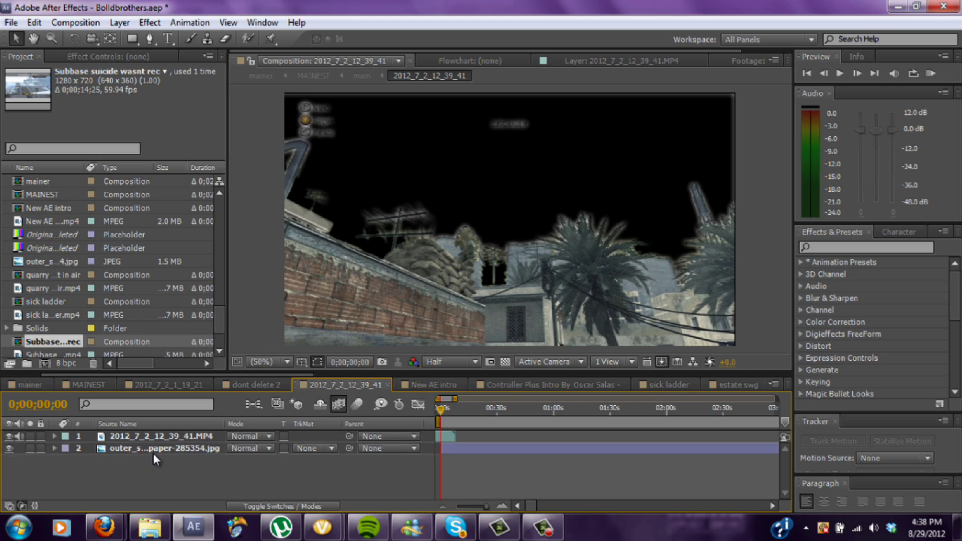
{"action": "left_click", "coordinate": [153, 453]}
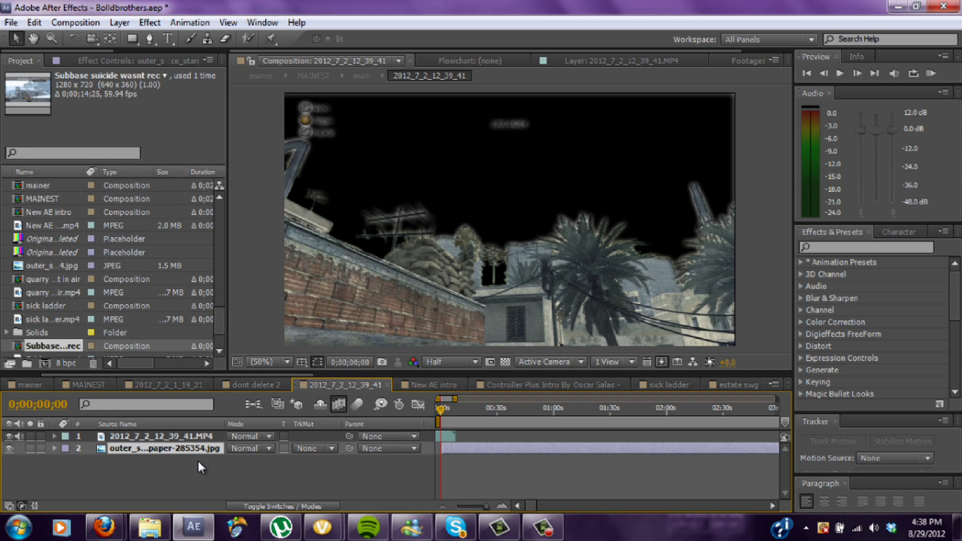
{"action": "key", "text": "Delete"}
Remove the Color Key, Color Key 2 and Curves effects from the game clip.
{"action": "left_click", "coordinate": [181, 438]}
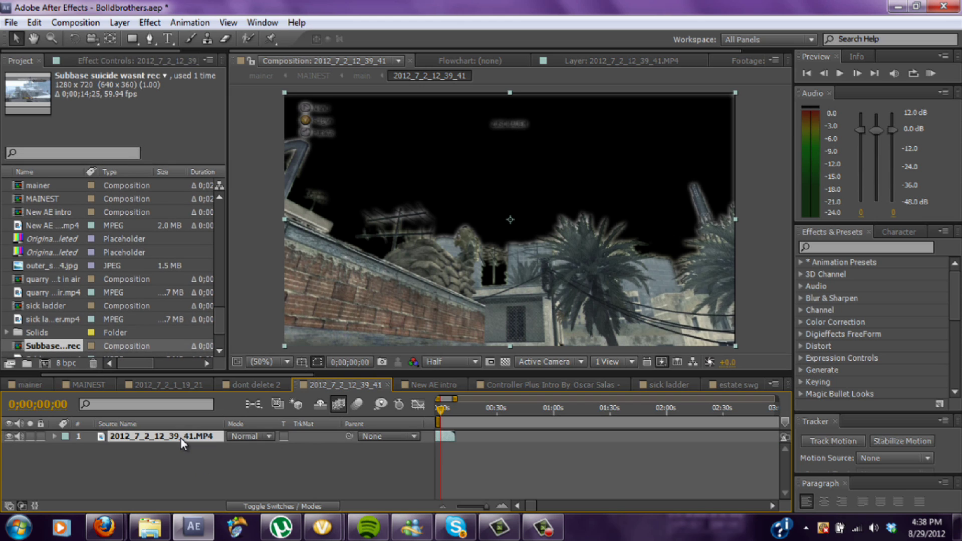
{"action": "left_click", "coordinate": [61, 62]}
{"action": "left_click", "coordinate": [46, 85]}
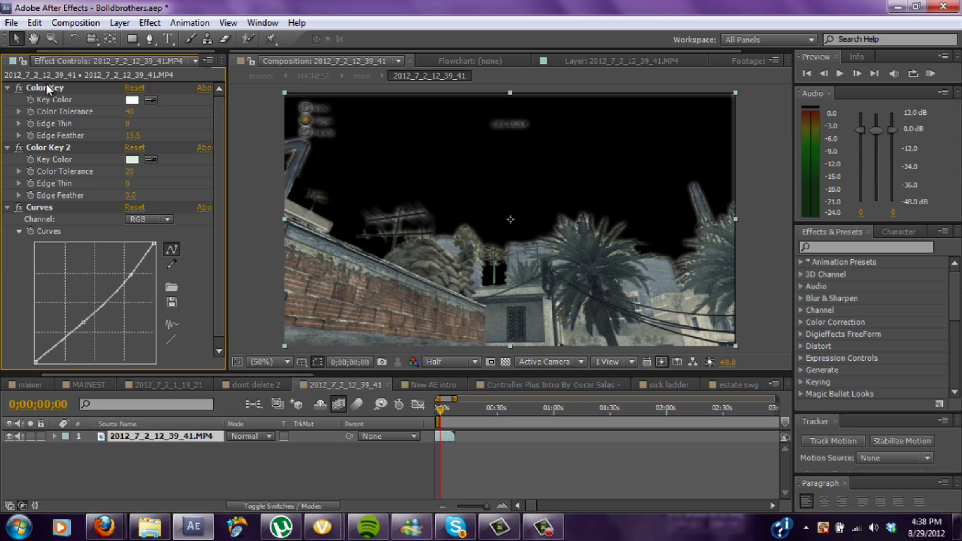
{"action": "key", "text": "Delete"}
{"action": "left_click", "coordinate": [48, 89]}
{"action": "key", "text": "Delete"}
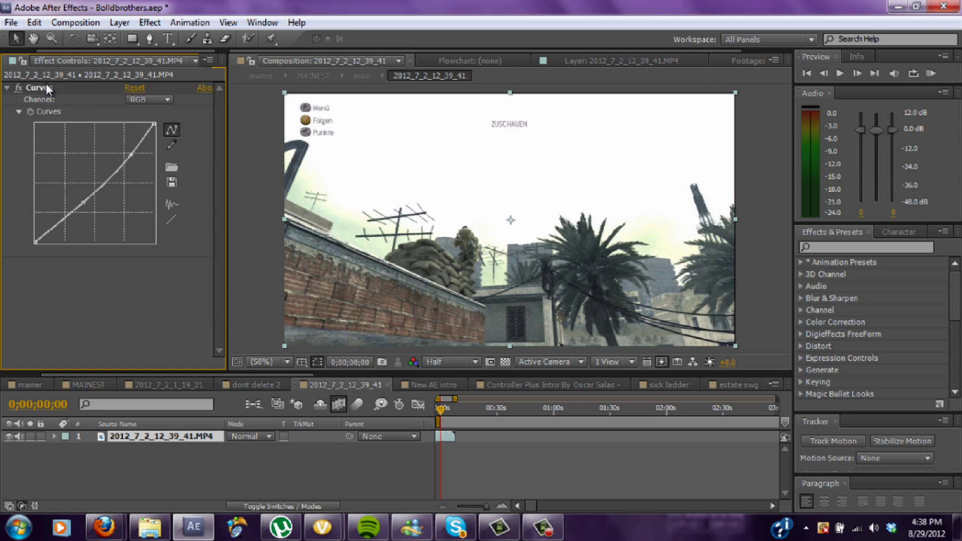
{"action": "left_click", "coordinate": [48, 88]}
{"action": "key", "text": "Delete"}
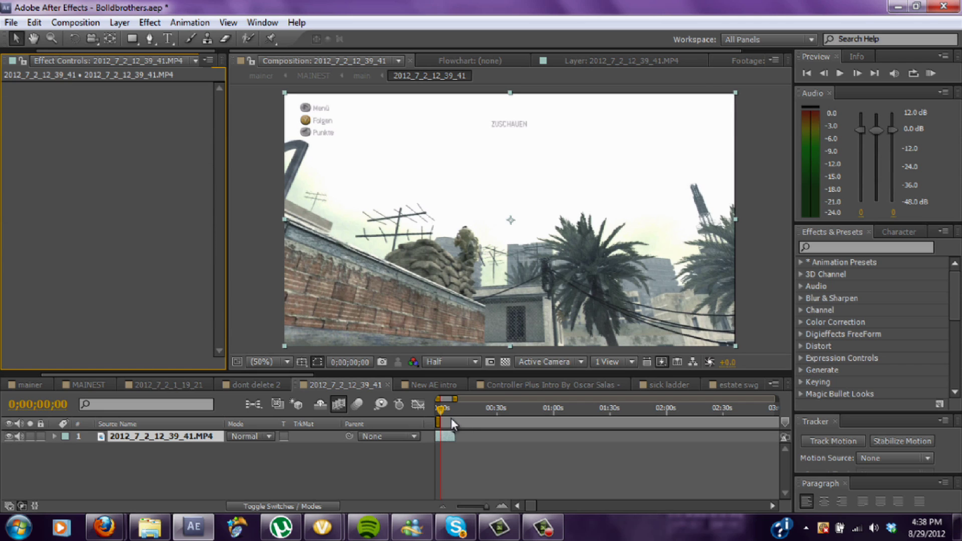
Apply Color Key to the game clip and sample the white sky as its key colour.
{"action": "left_click_drag", "start_coordinate": [441, 411], "coordinate": [381, 410]}
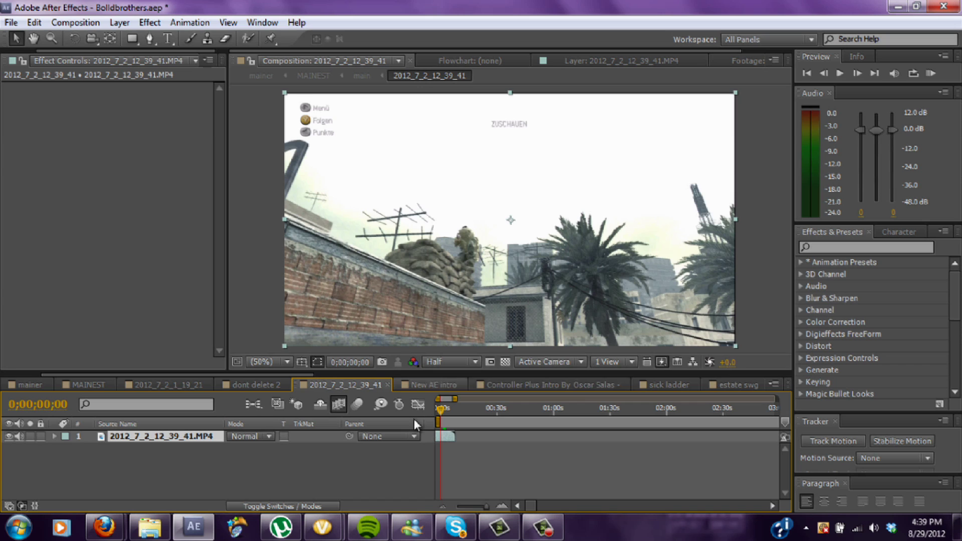
{"action": "left_click", "coordinate": [829, 245]}
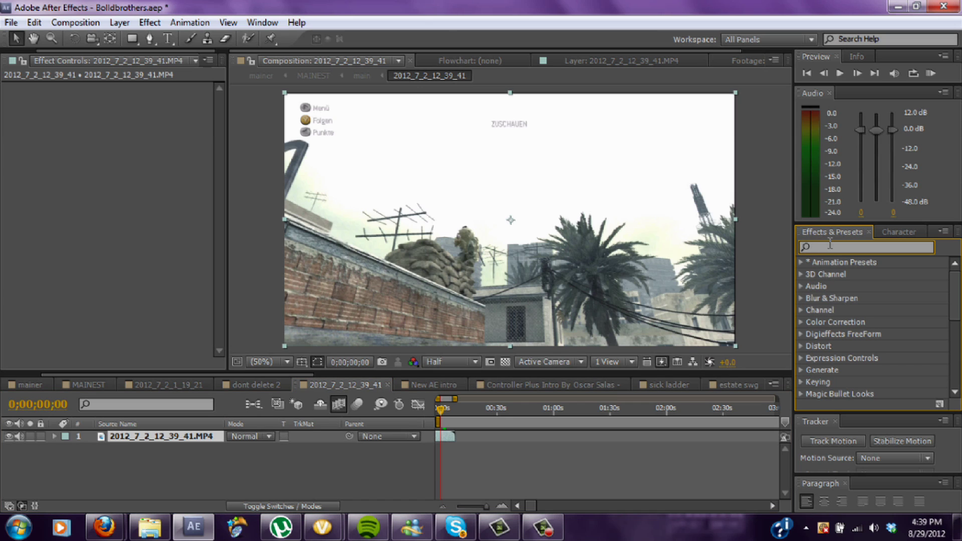
{"action": "type", "text": "color key"}
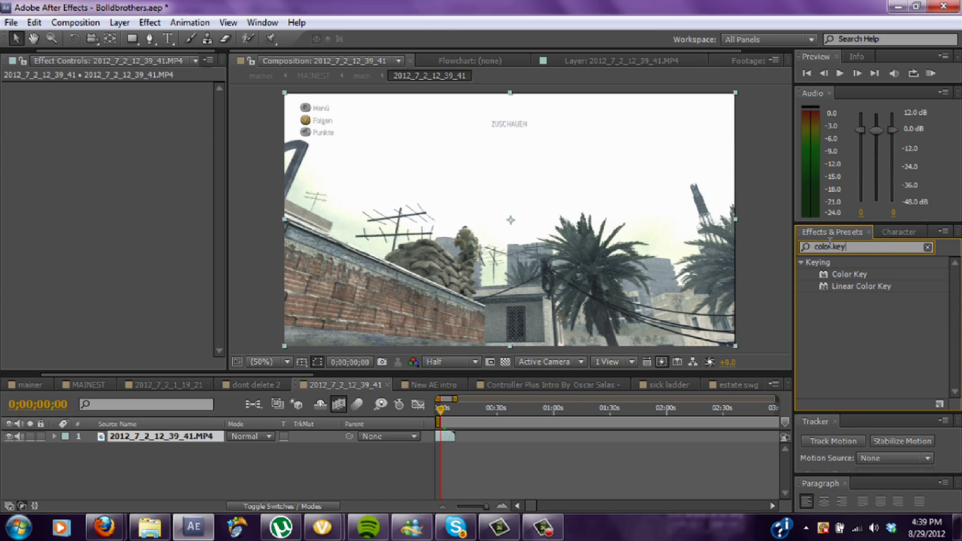
{"action": "left_click_drag", "start_coordinate": [843, 269], "coordinate": [66, 236]}
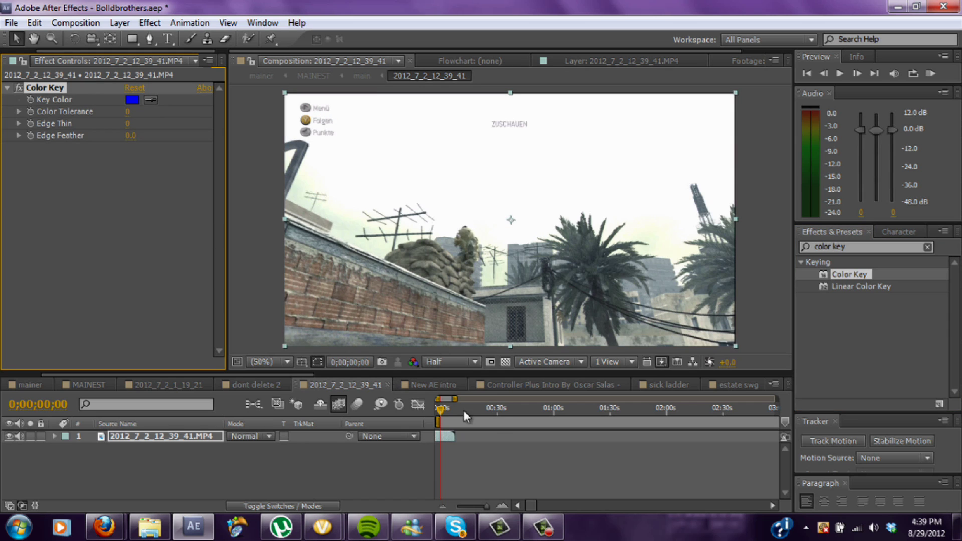
{"action": "left_click", "coordinate": [551, 185]}
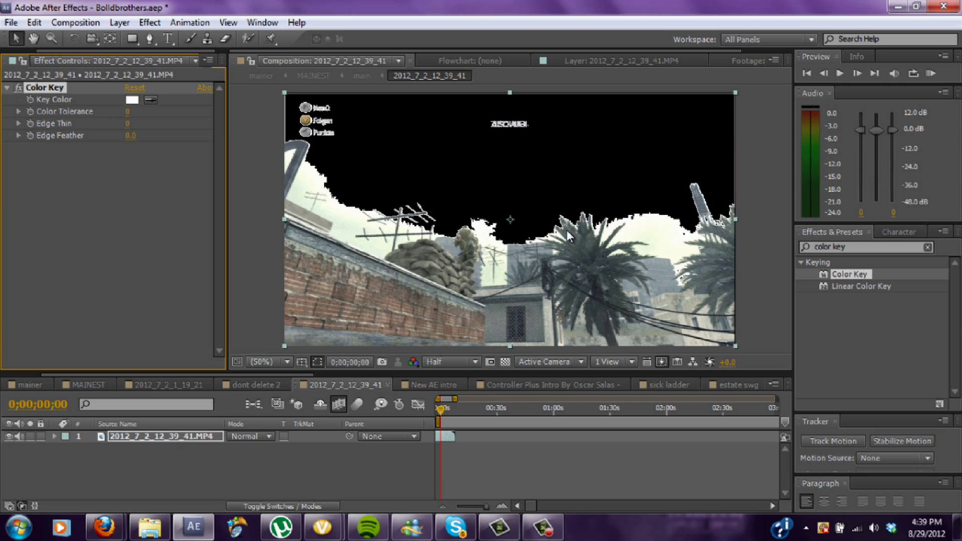
Add a second Color Key and sample the bright sky colour for it.
{"action": "left_click_drag", "start_coordinate": [846, 274], "coordinate": [165, 292]}
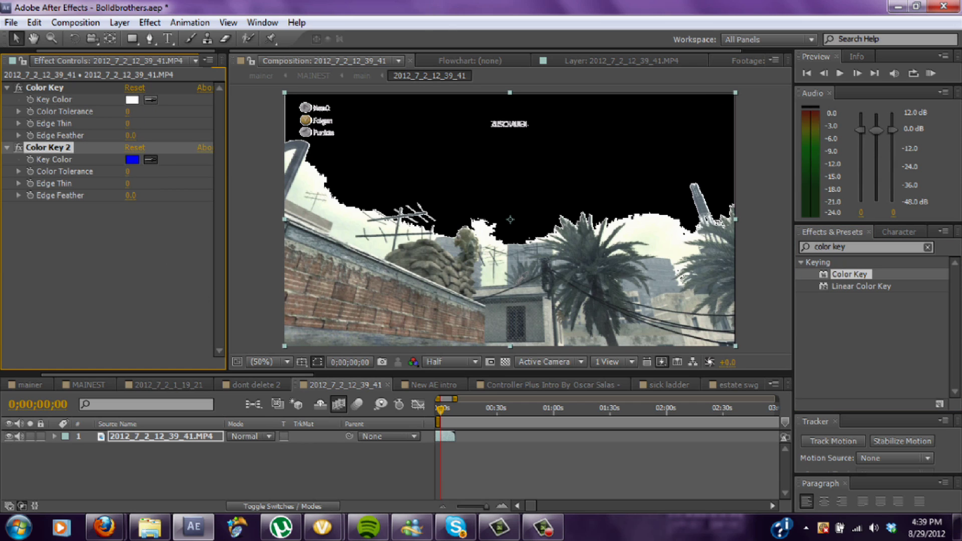
{"action": "left_click", "coordinate": [347, 238]}
{"action": "left_click", "coordinate": [662, 251]}
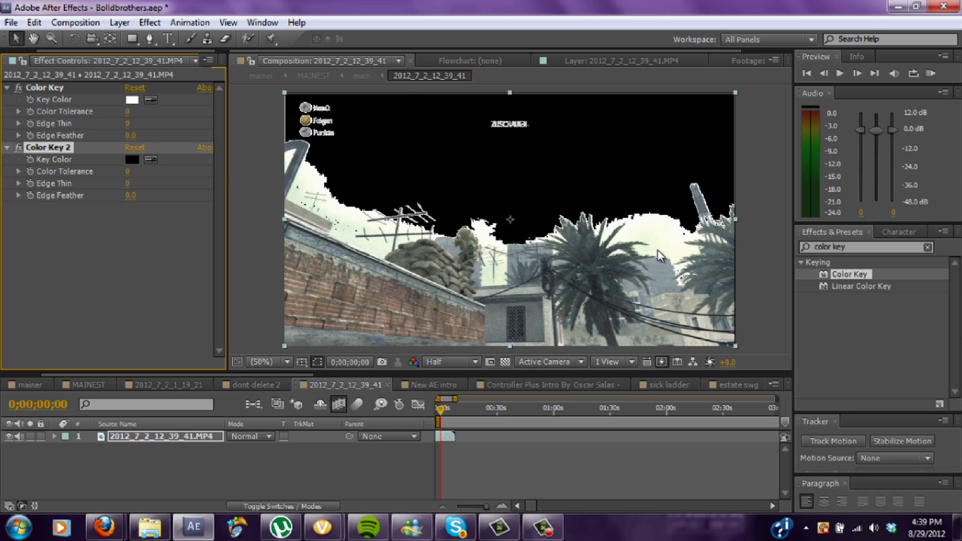
{"action": "left_click", "coordinate": [151, 159]}
{"action": "left_click", "coordinate": [670, 242]}
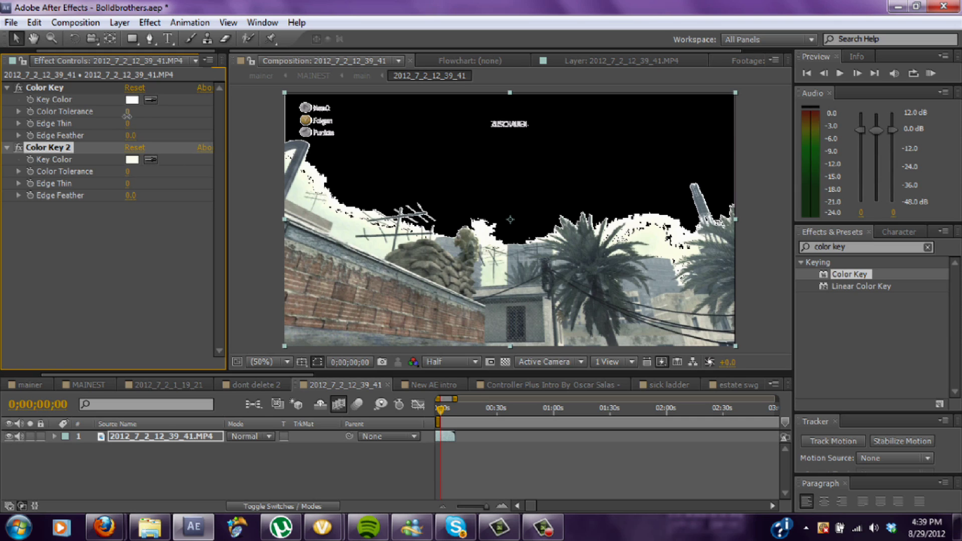
Raise the Color Tolerance on both Color Keys, with Color Key 2 around 25.
{"action": "type", "text": "3"}
{"action": "key", "text": "Return"}
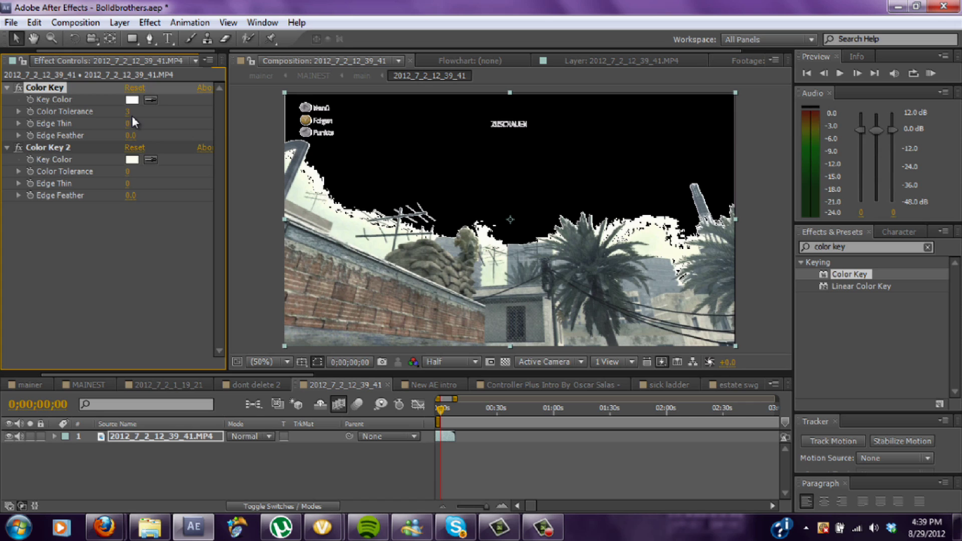
{"action": "left_click_drag", "start_coordinate": [127, 112], "coordinate": [170, 119]}
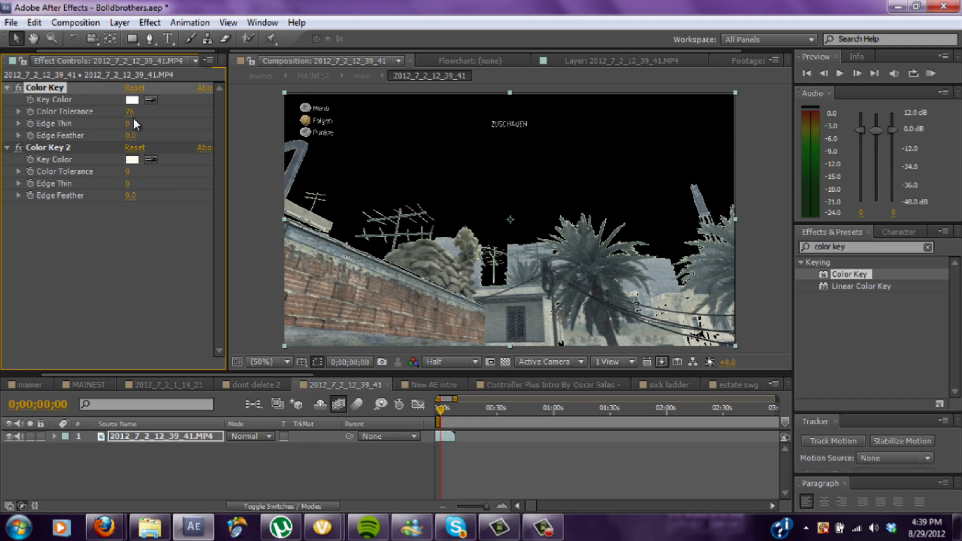
{"action": "mouse_move", "coordinate": [128, 171]}
{"action": "left_mouse_down"}
{"action": "mouse_move", "coordinate": [160, 177]}
{"action": "mouse_move", "coordinate": [147, 176]}
{"action": "left_mouse_up"}
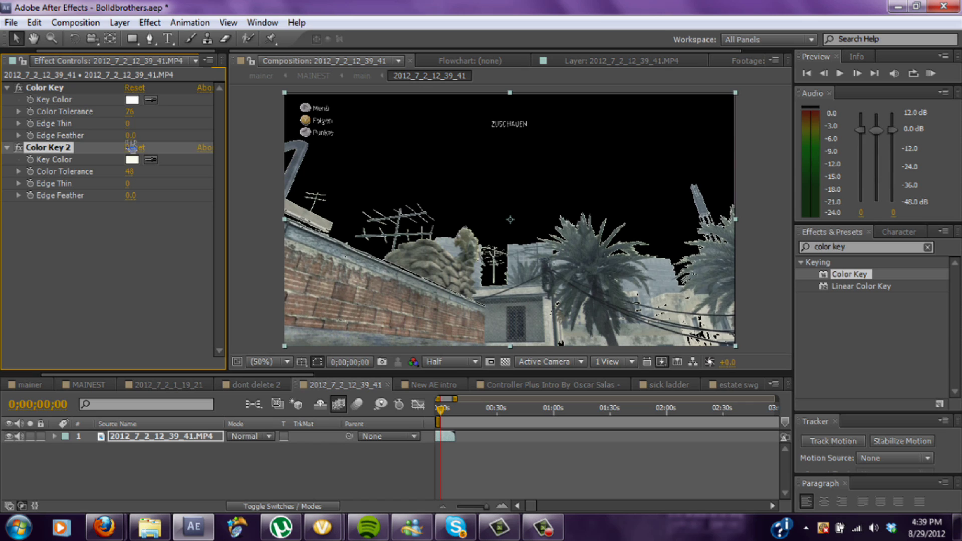
Set Edge Feather to 4.8 on Color Key and 6.2 on Color Key 2.
{"action": "left_click_drag", "start_coordinate": [131, 135], "coordinate": [186, 147]}
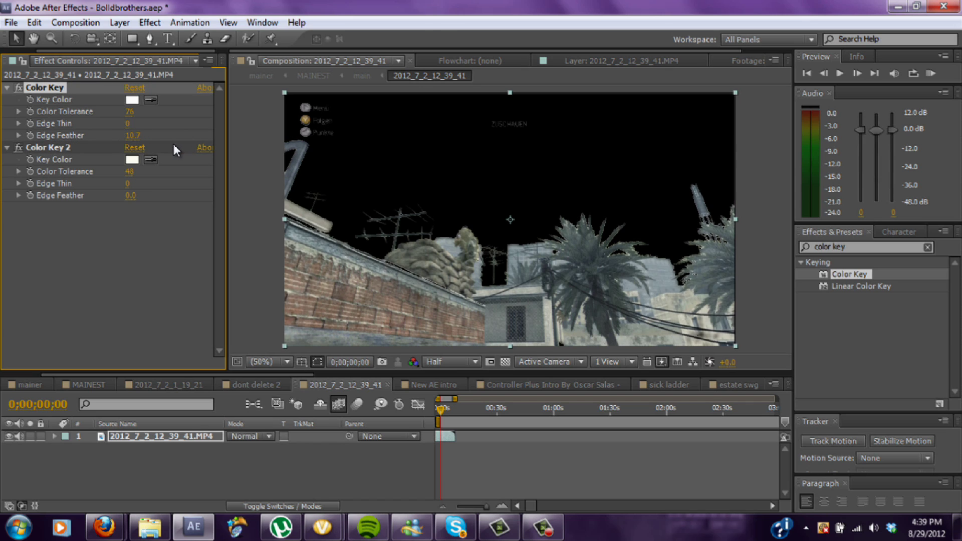
{"action": "mouse_move", "coordinate": [131, 136]}
{"action": "left_mouse_down"}
{"action": "mouse_move", "coordinate": [141, 137]}
{"action": "mouse_move", "coordinate": [129, 143]}
{"action": "left_mouse_up"}
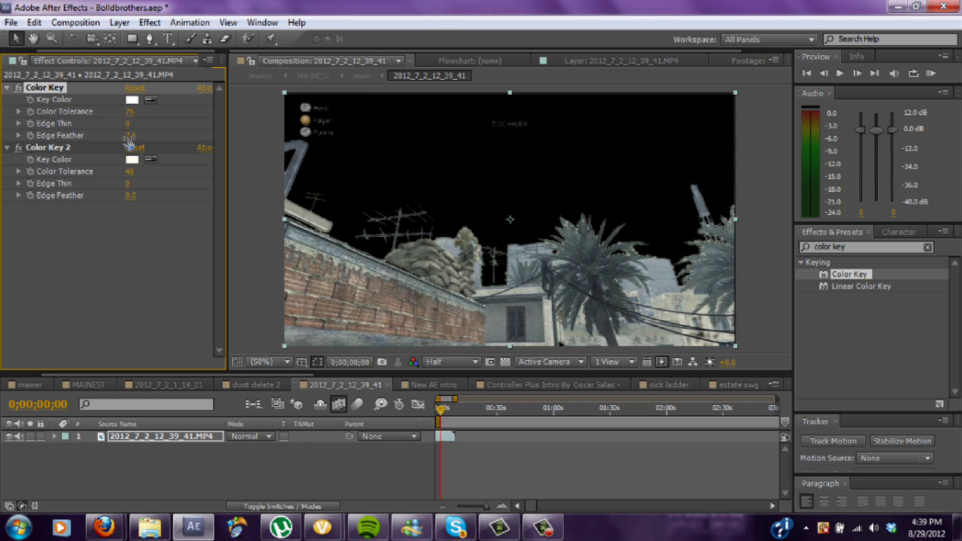
{"action": "left_click", "coordinate": [131, 136]}
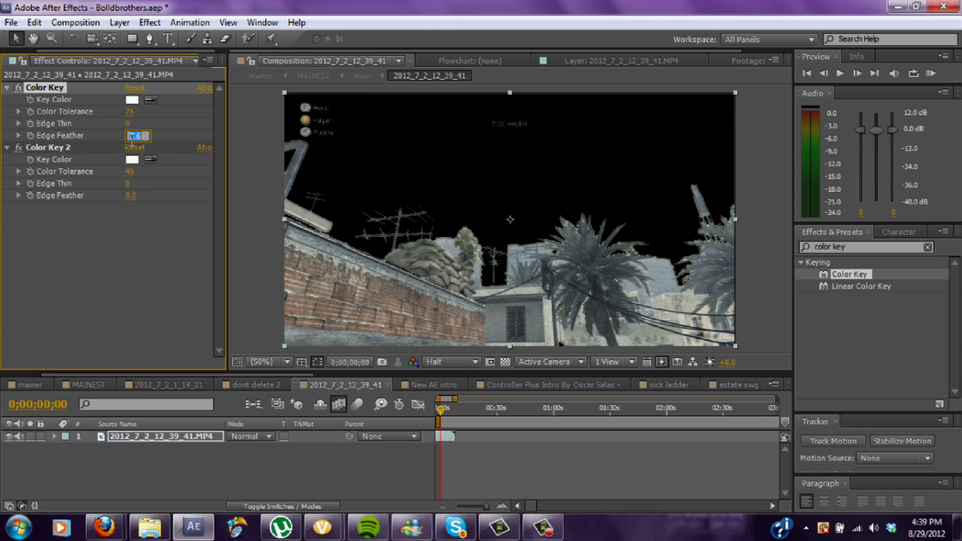
{"action": "left_click", "coordinate": [163, 285]}
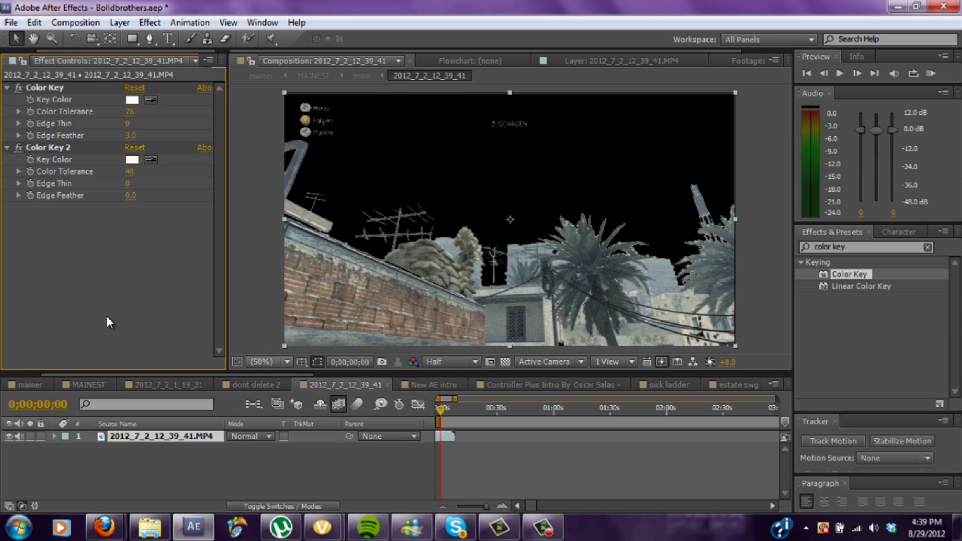
{"action": "left_click_drag", "start_coordinate": [132, 137], "coordinate": [94, 138]}
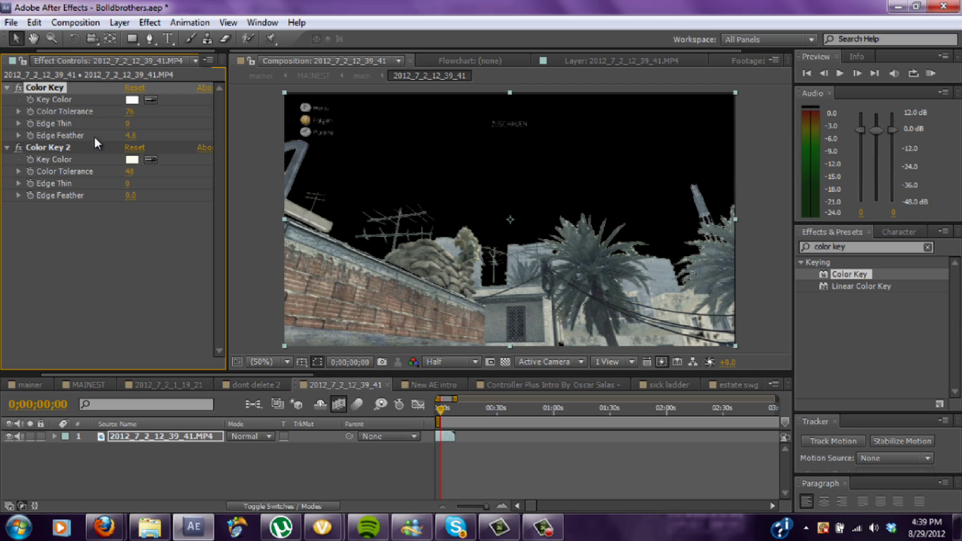
{"action": "left_click_drag", "start_coordinate": [137, 195], "coordinate": [170, 200]}
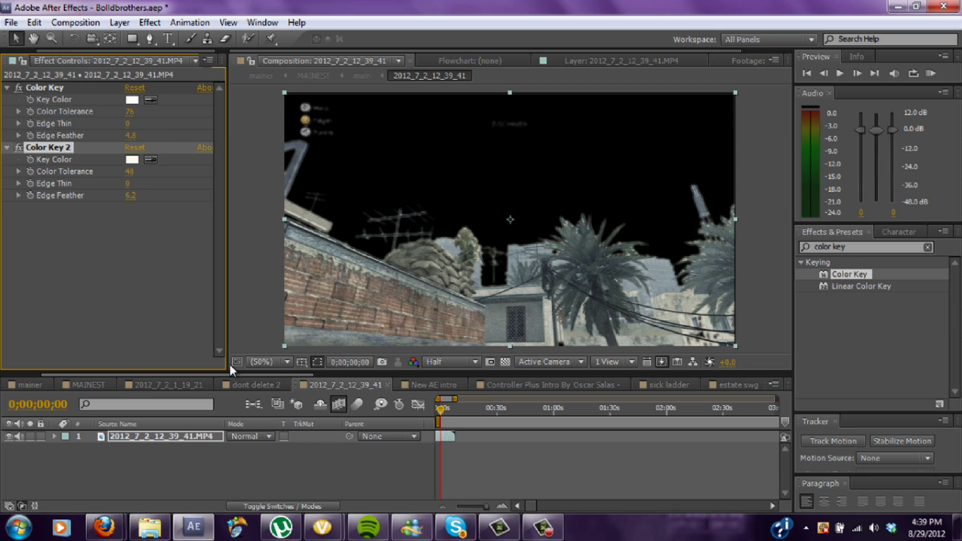
{"action": "left_click", "coordinate": [847, 247]}
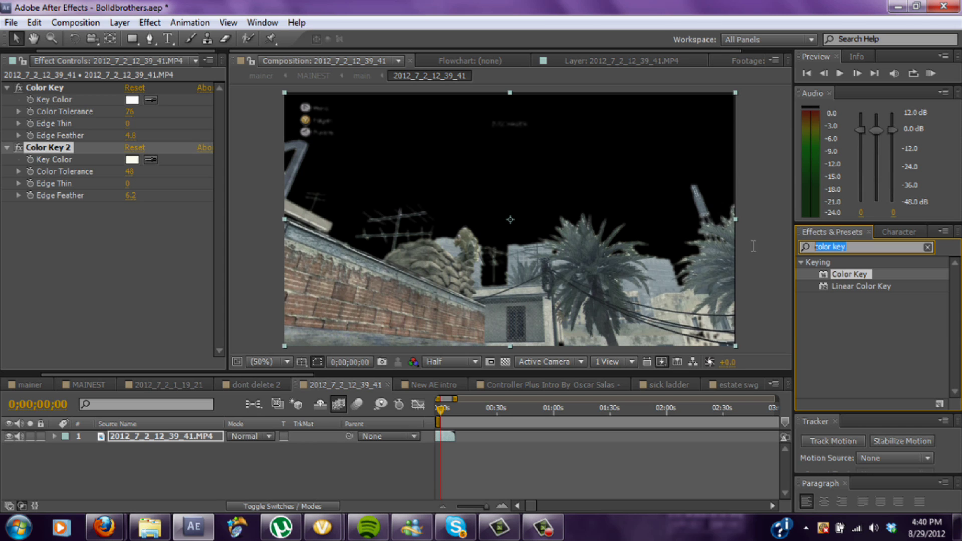
Go to google.com in a new Firefox tab and open Google Bilder image search.
{"action": "left_click", "coordinate": [104, 526]}
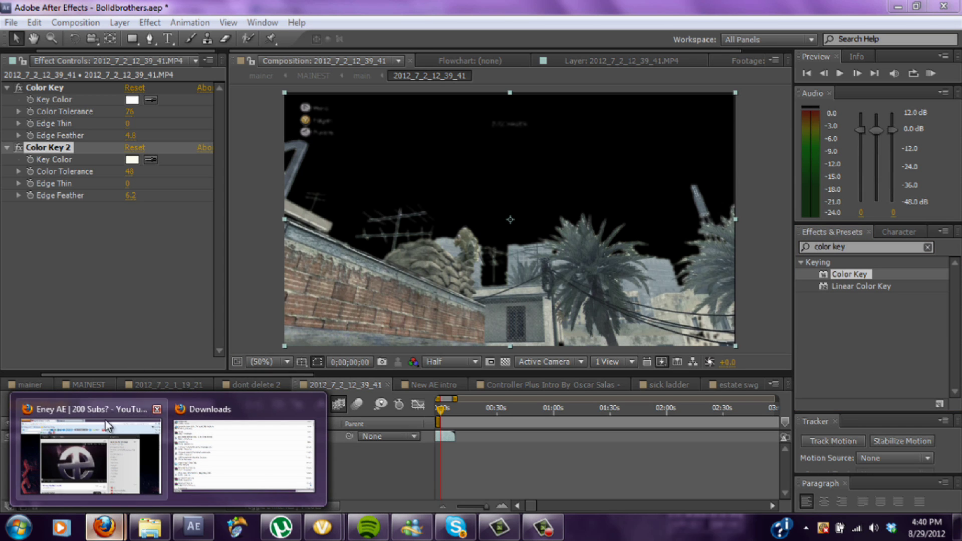
{"action": "left_click", "coordinate": [91, 456]}
{"action": "left_click", "coordinate": [431, 9]}
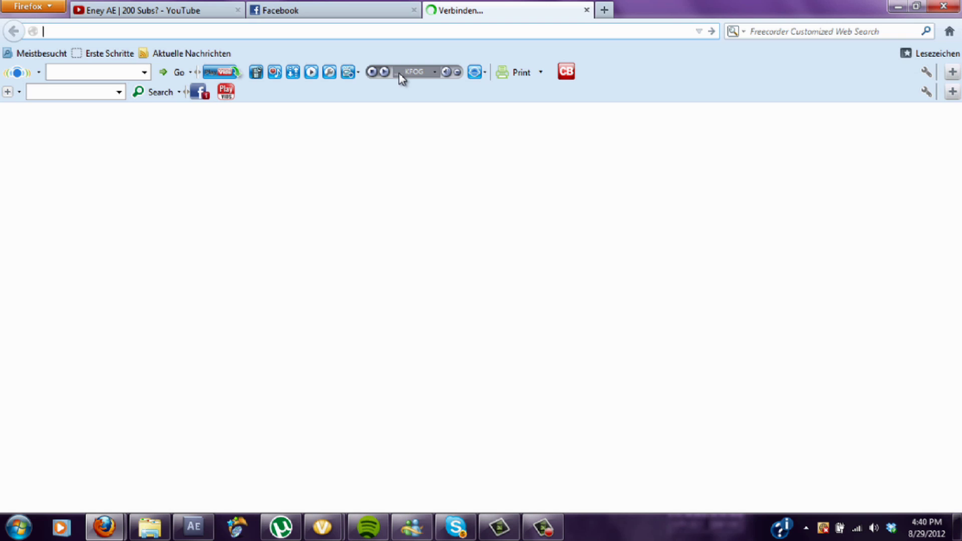
{"action": "type", "text": "google.com/"}
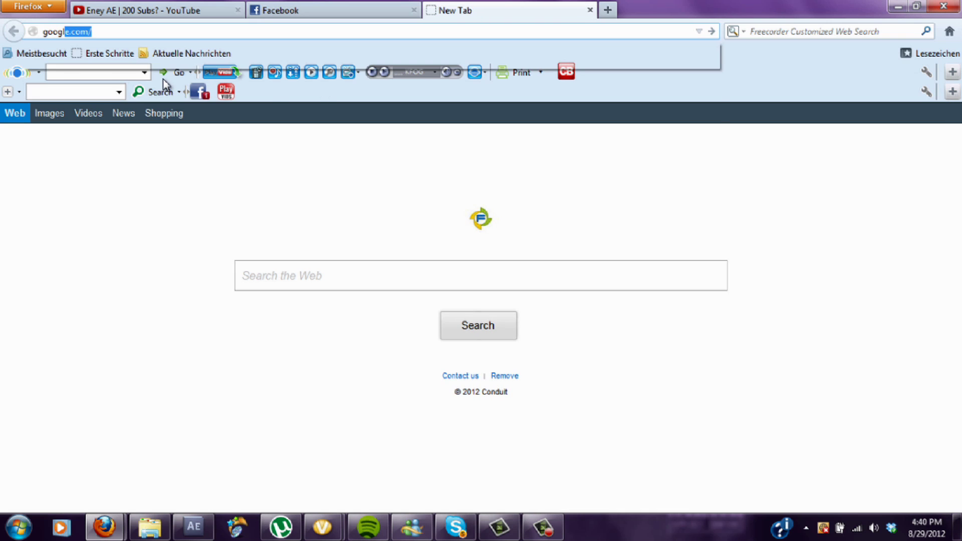
{"action": "key", "text": "Return"}
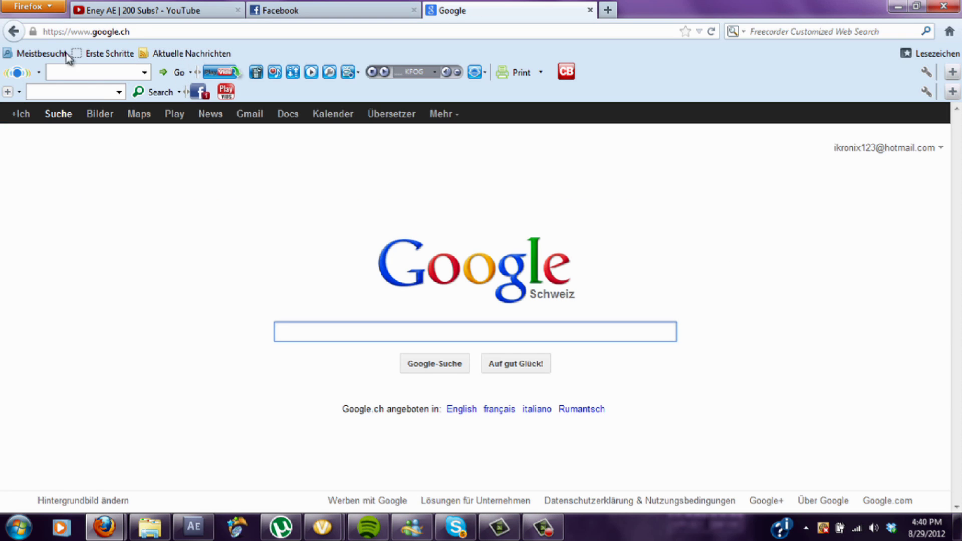
{"action": "left_click", "coordinate": [107, 114]}
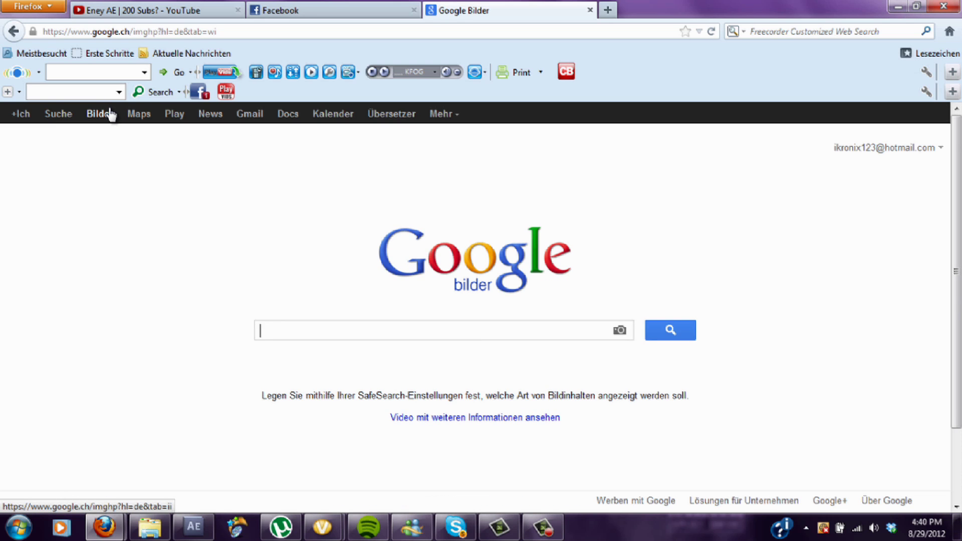
{"action": "left_click", "coordinate": [159, 11]}
{"action": "scroll", "coordinate": [841, 228], "scroll_direction": "up", "scroll_amount": 3}
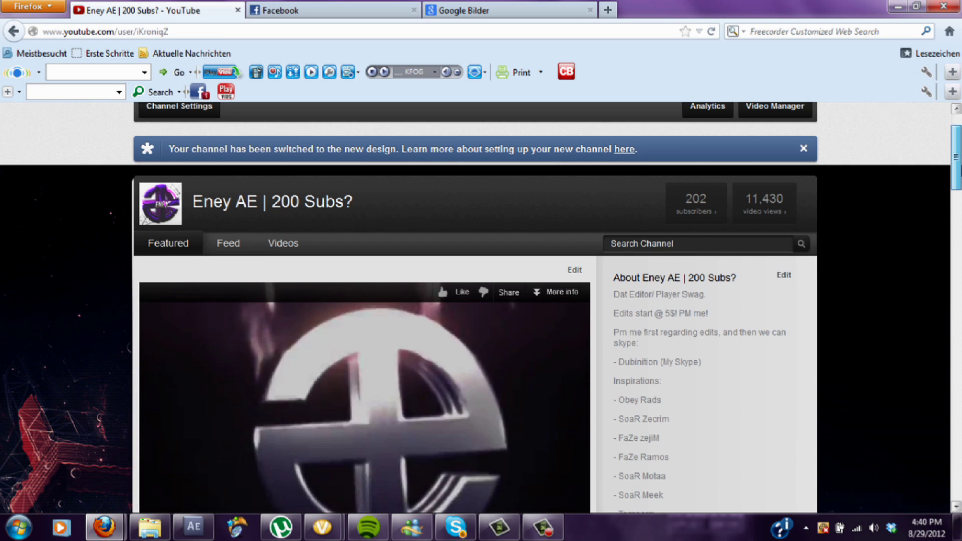
{"action": "left_click", "coordinate": [463, 7]}
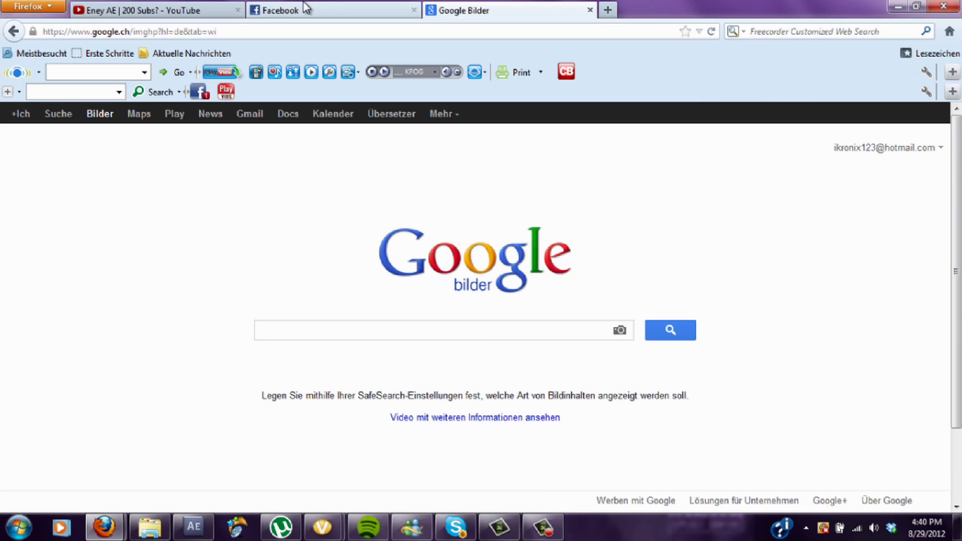
Drag the outer-space JPEG from the Project panel into the timeline beneath the game clip.
{"action": "left_click", "coordinate": [194, 527]}
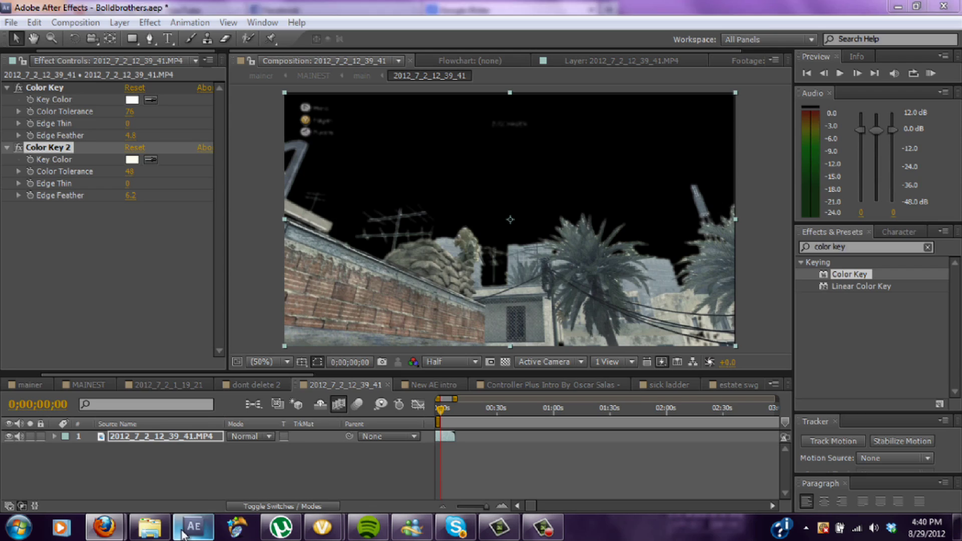
{"action": "left_click", "coordinate": [149, 527]}
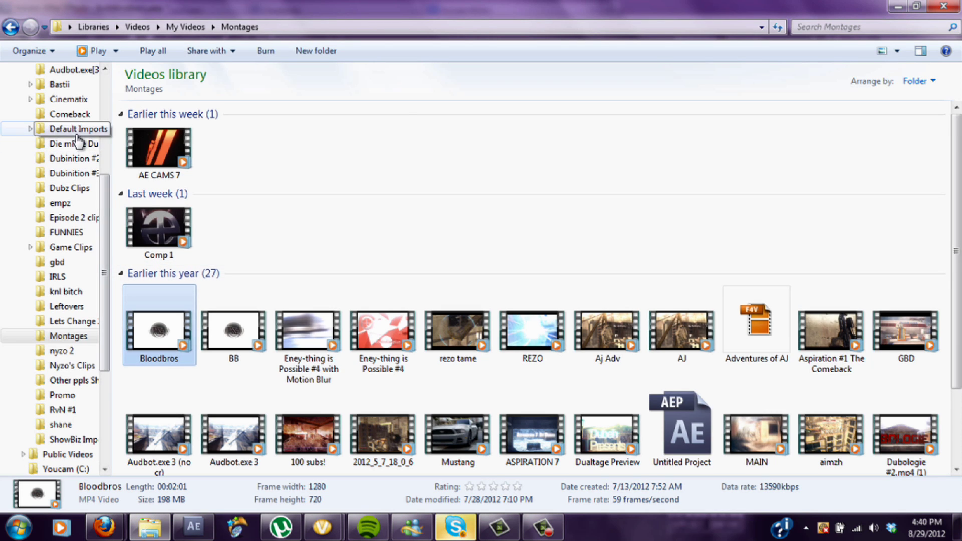
{"action": "left_click", "coordinate": [192, 529]}
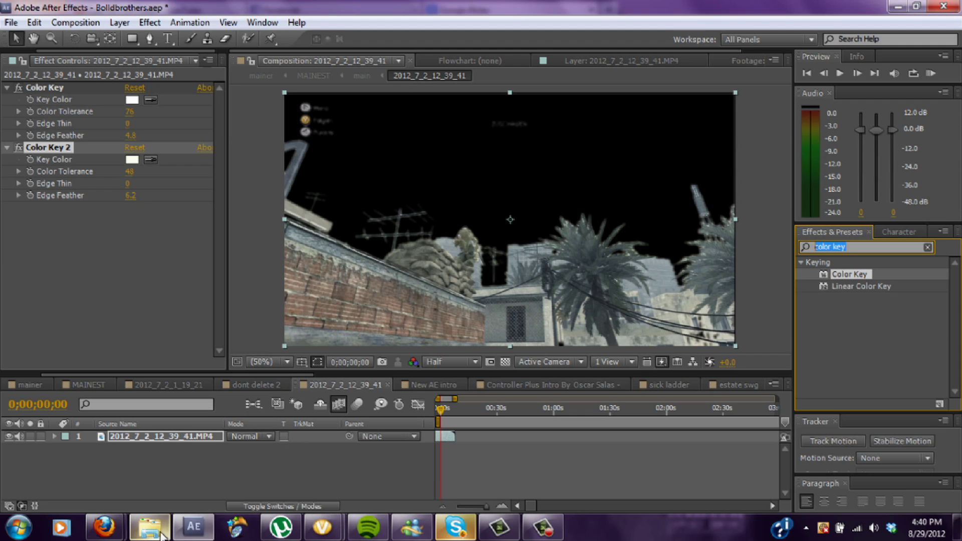
{"action": "left_click", "coordinate": [191, 533]}
{"action": "left_click", "coordinate": [190, 534]}
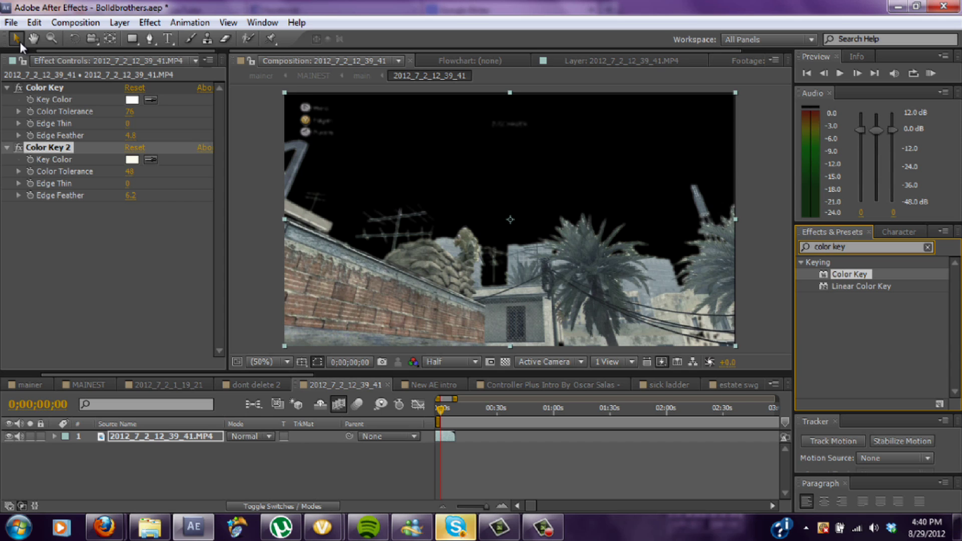
{"action": "left_click", "coordinate": [32, 56]}
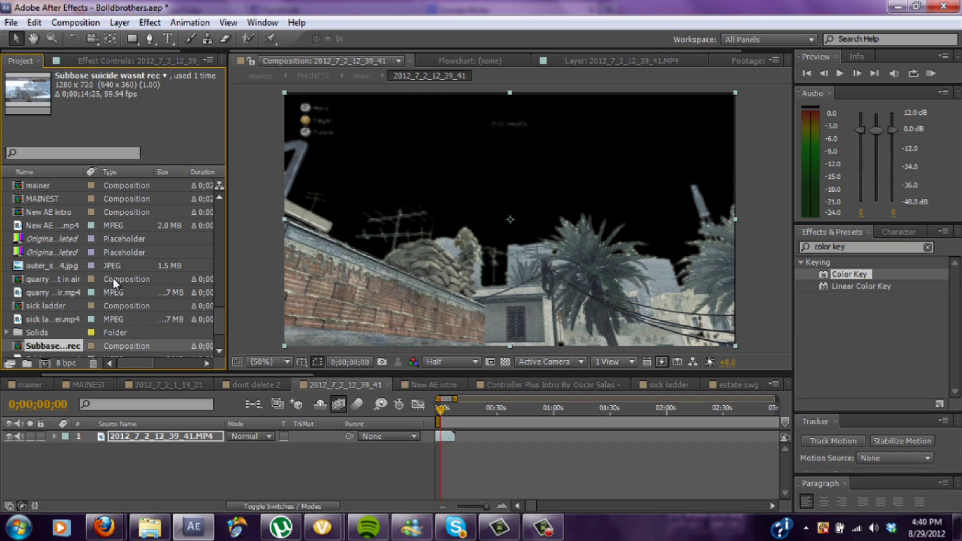
{"action": "left_click", "coordinate": [80, 290]}
{"action": "left_click_drag", "start_coordinate": [50, 297], "coordinate": [304, 473]}
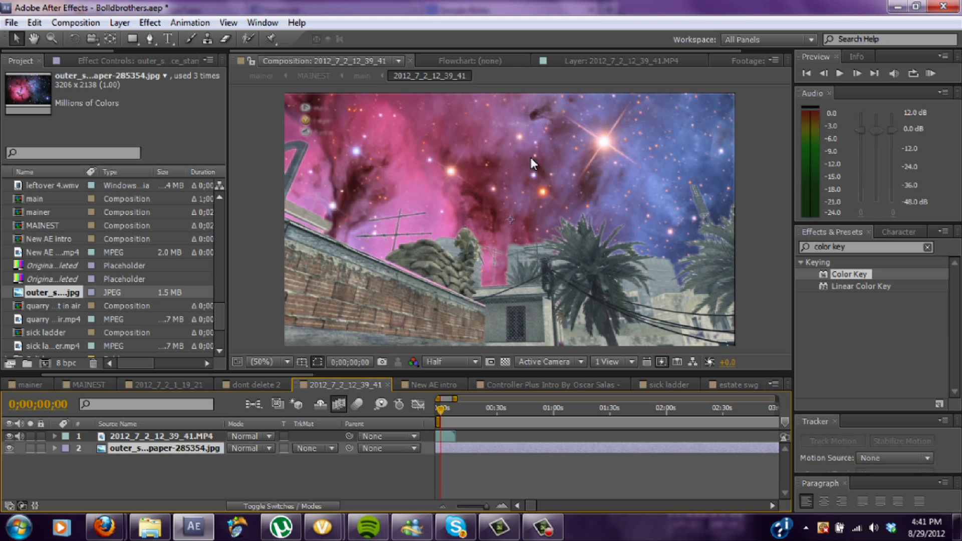
Reposition the nebula image and scale it down to 79%.
{"action": "left_click_drag", "start_coordinate": [510, 172], "coordinate": [512, 149]}
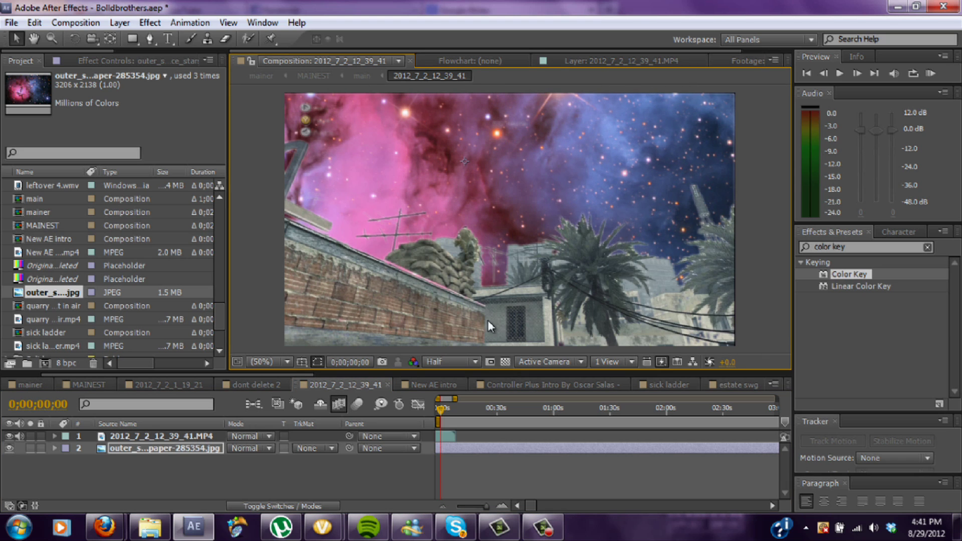
{"action": "key", "text": "s"}
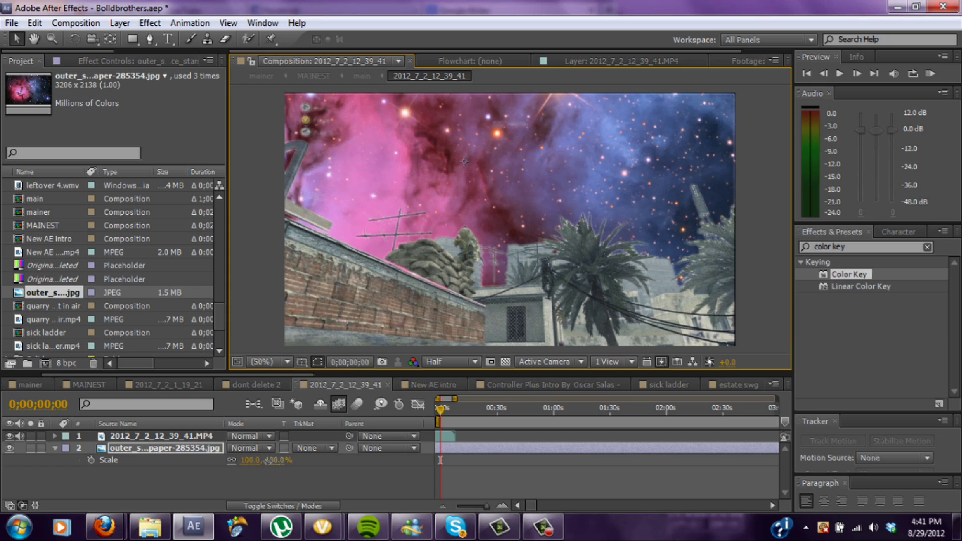
{"action": "left_click_drag", "start_coordinate": [269, 461], "coordinate": [269, 469]}
{"action": "left_click_drag", "start_coordinate": [475, 253], "coordinate": [483, 253]}
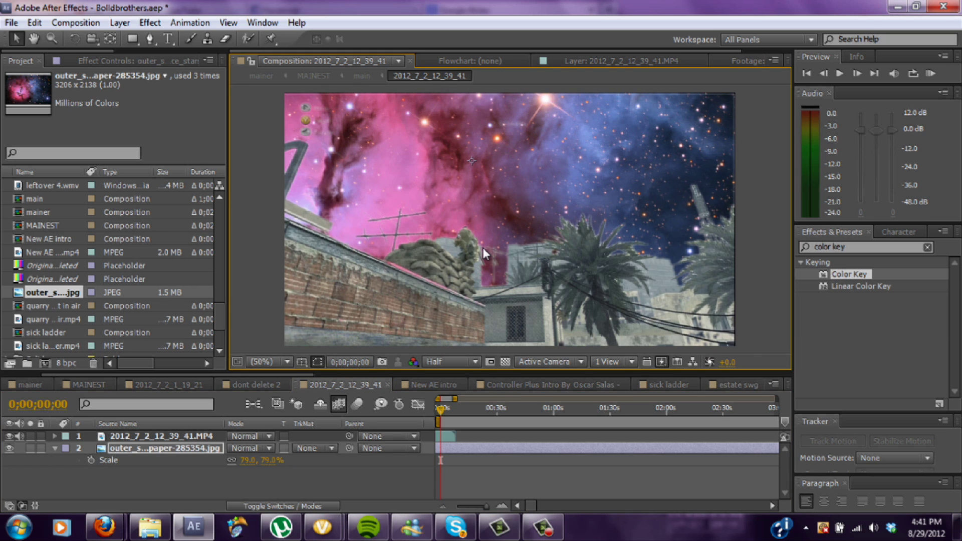
Select the game clip layer and bring up the Effects & Presets search.
{"action": "left_click", "coordinate": [432, 411]}
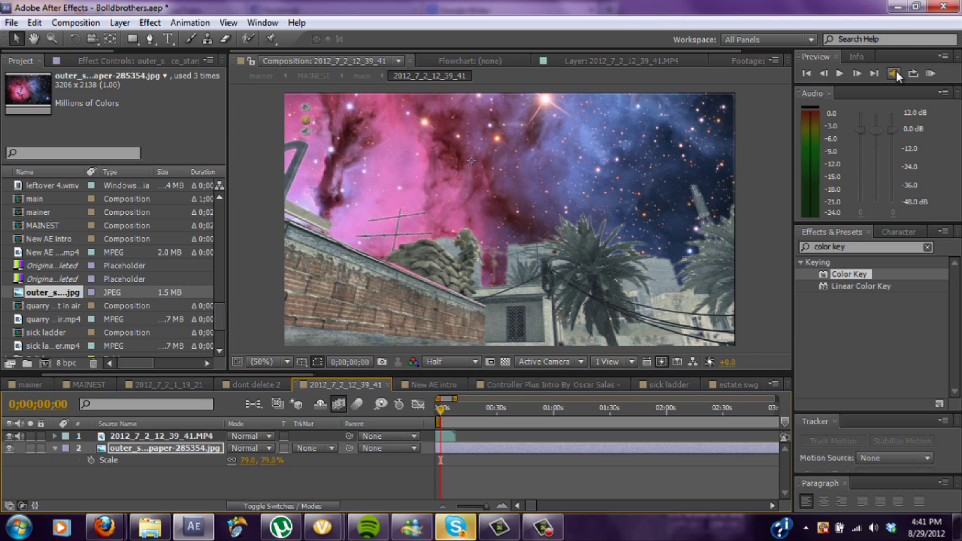
{"action": "left_click", "coordinate": [443, 438]}
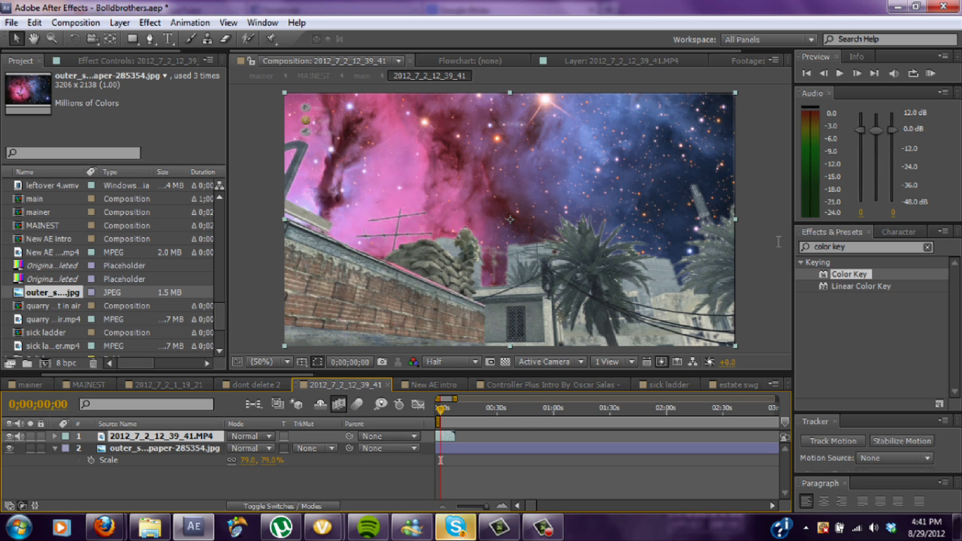
{"action": "key", "text": "ctrl+5"}
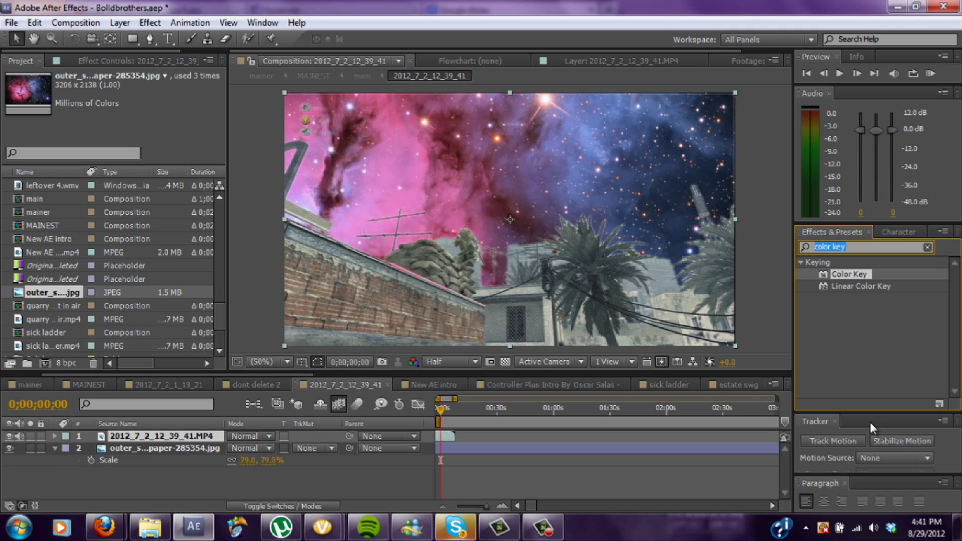
Place two Position-and-Rotation track points on the right-hand skyline and analyse forward.
{"action": "left_click_drag", "start_coordinate": [872, 414], "coordinate": [830, 296]}
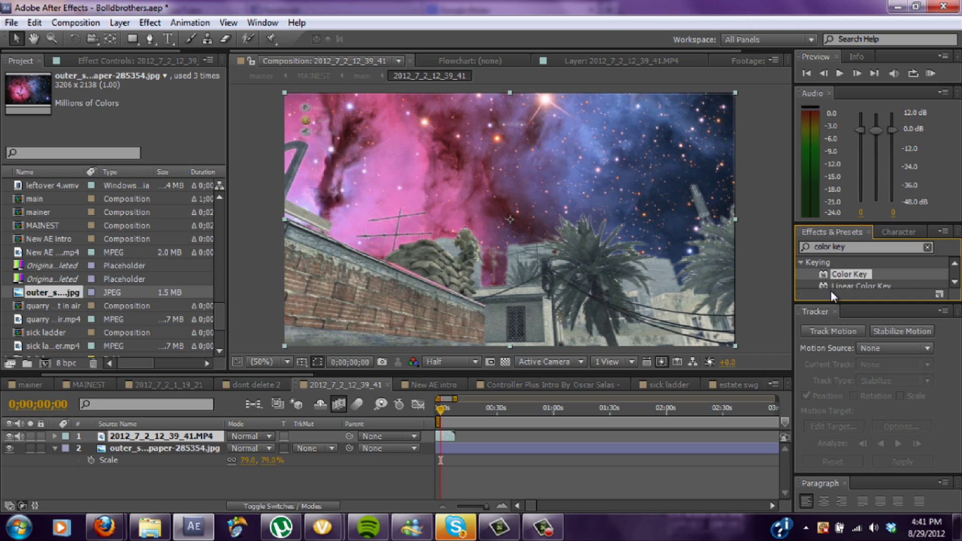
{"action": "left_click", "coordinate": [829, 330]}
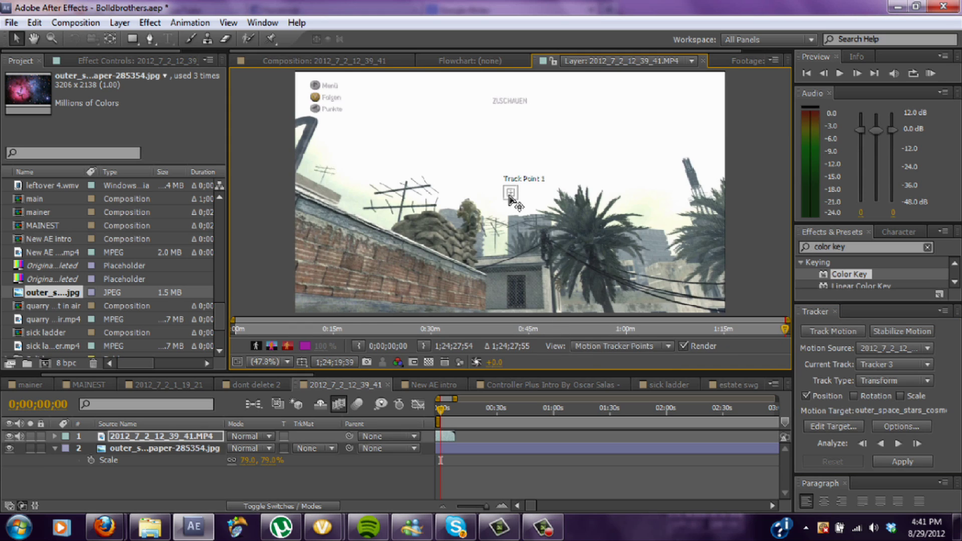
{"action": "left_click_drag", "start_coordinate": [510, 197], "coordinate": [694, 199]}
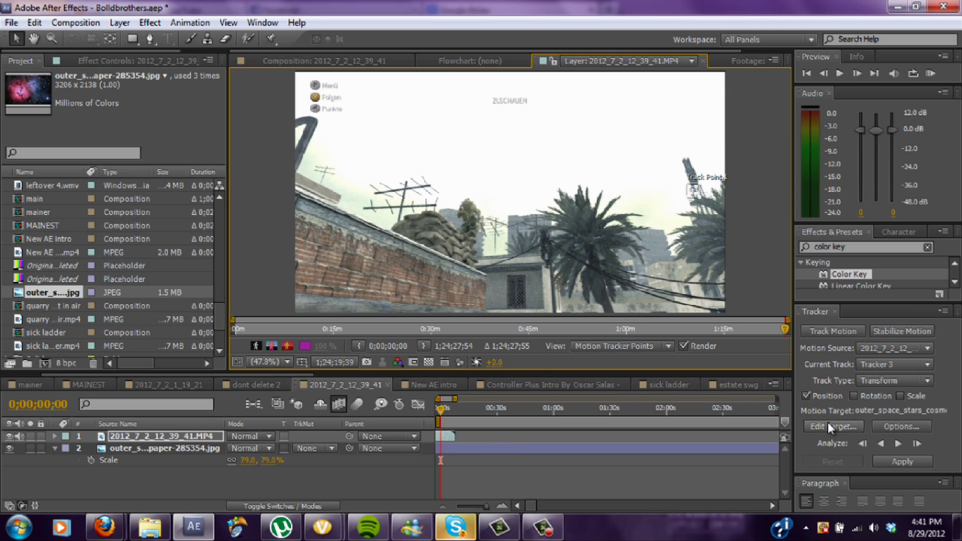
{"action": "left_click", "coordinate": [854, 396]}
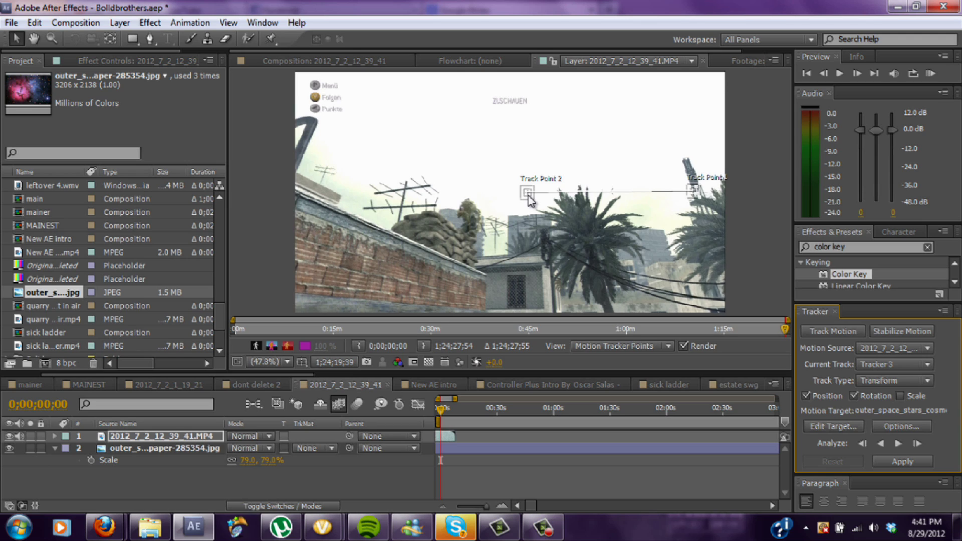
{"action": "left_click_drag", "start_coordinate": [528, 196], "coordinate": [628, 212]}
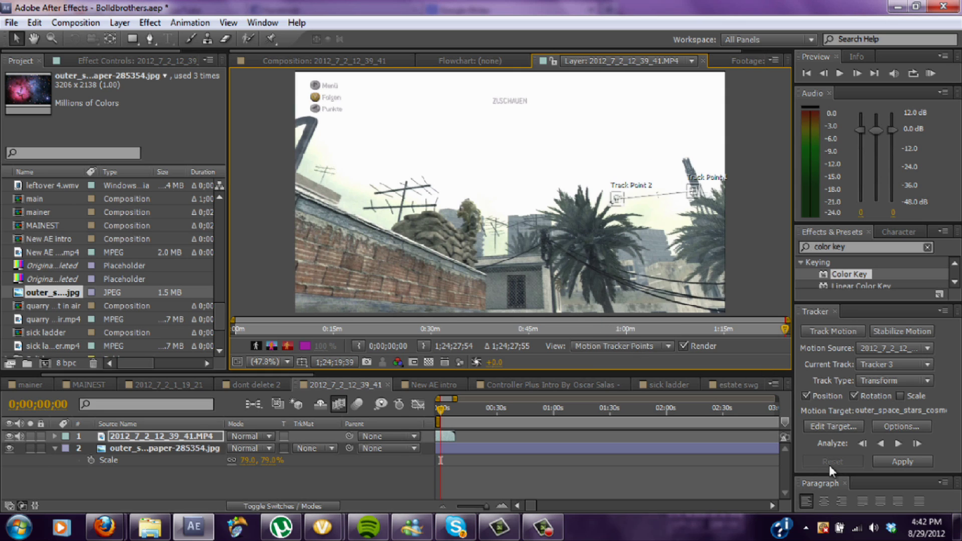
{"action": "left_click", "coordinate": [899, 443]}
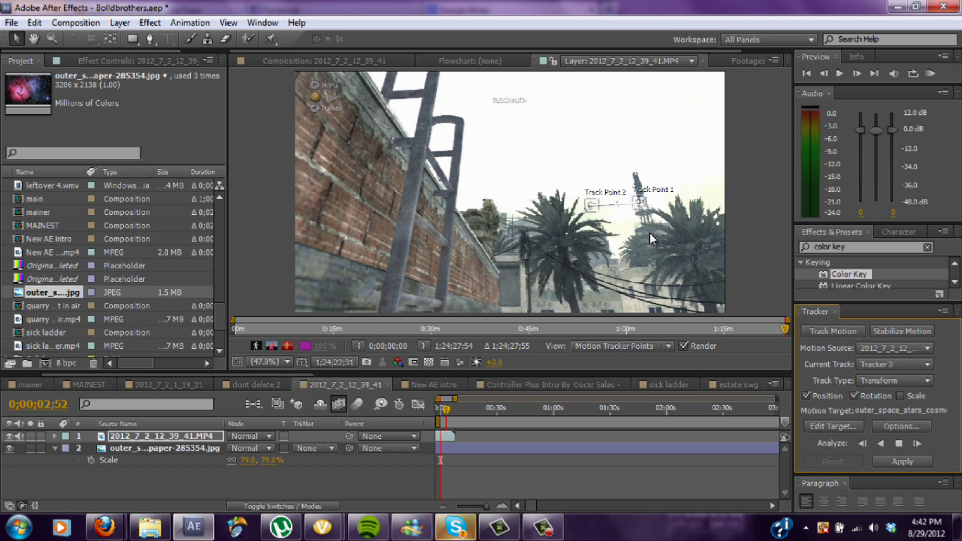
Stop the track analysis at 0;00;03;08 and bring up the timeline's New layer menu.
{"action": "left_click", "coordinate": [649, 232]}
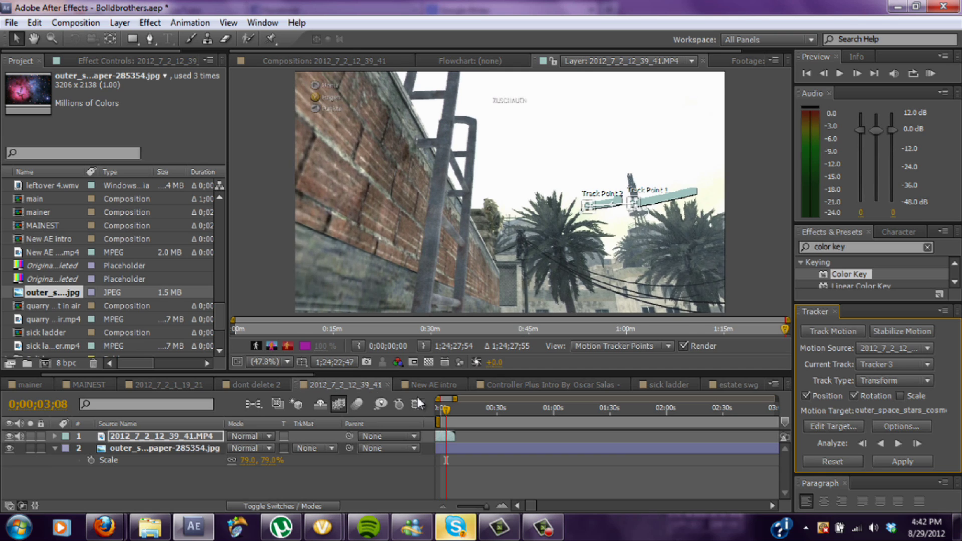
{"action": "right_click", "coordinate": [612, 471]}
Create Null 7 as the motion target and apply the tracked position and rotation in X and Y.
{"action": "mouse_move", "coordinate": [657, 337]}
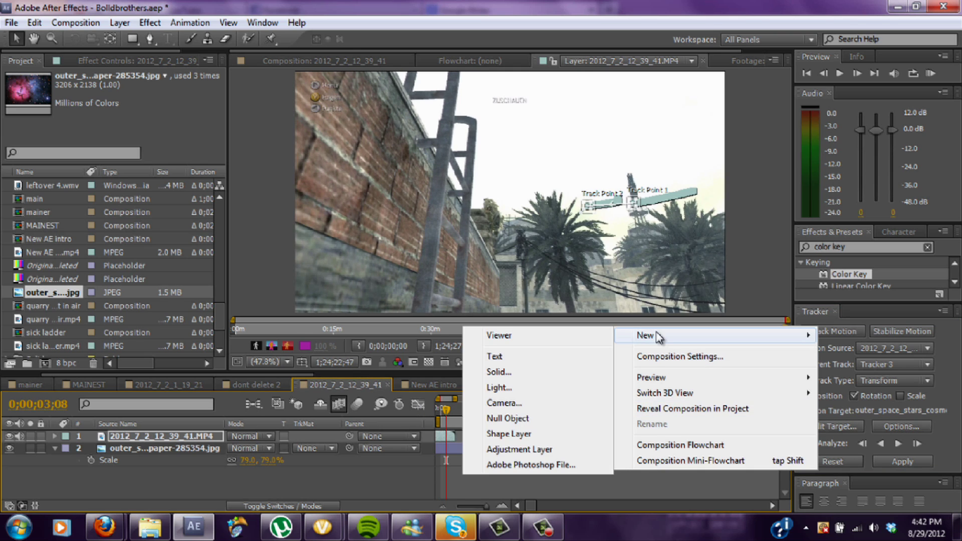
{"action": "left_click", "coordinate": [523, 418]}
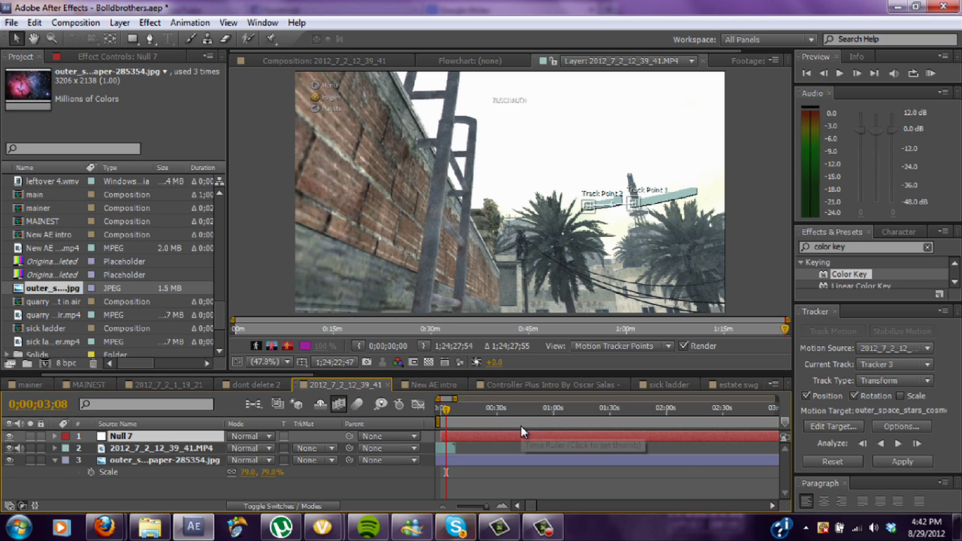
{"action": "left_click", "coordinate": [831, 426]}
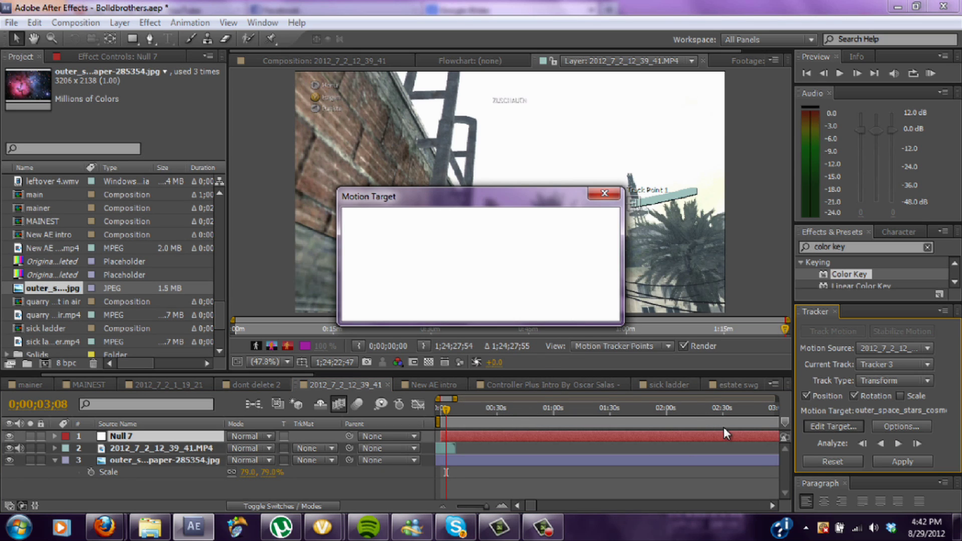
{"action": "left_click", "coordinate": [515, 244]}
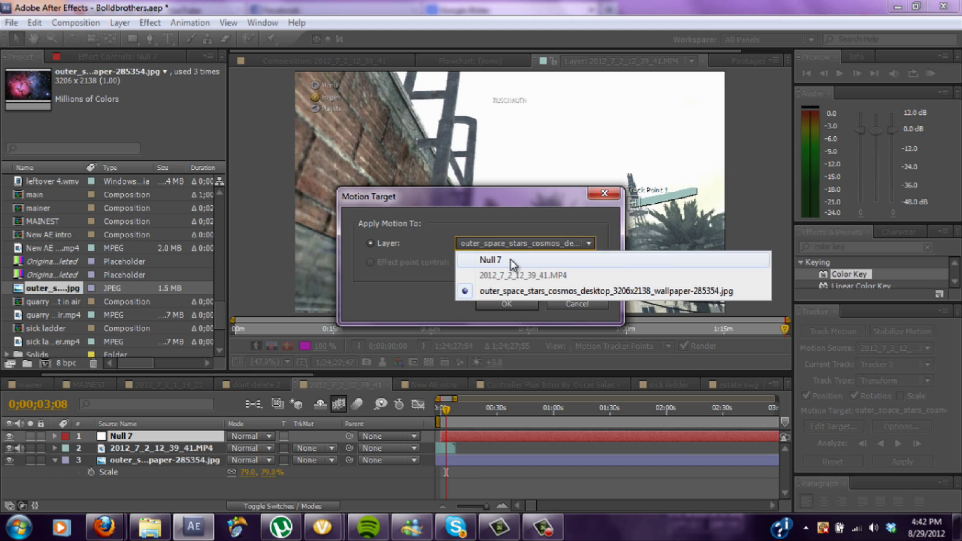
{"action": "left_click", "coordinate": [510, 256]}
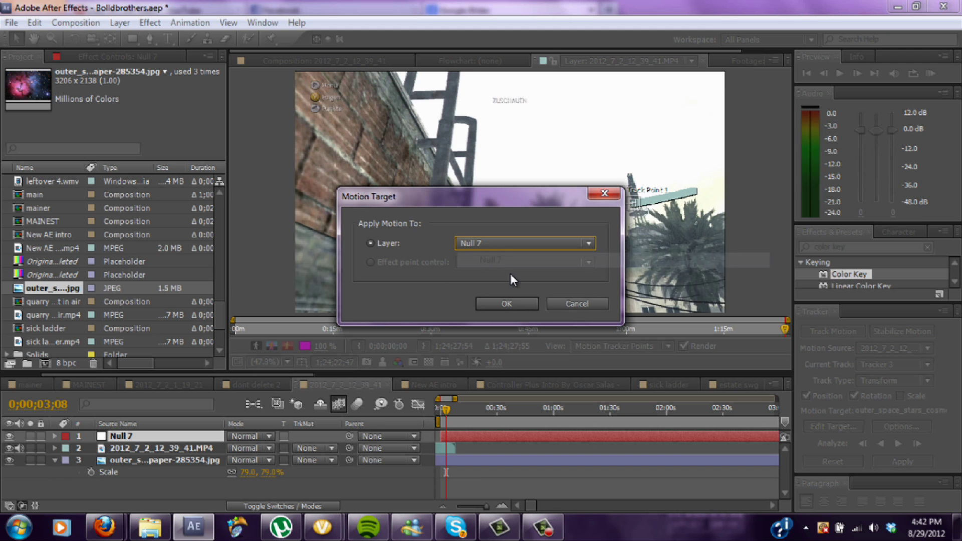
{"action": "left_click", "coordinate": [503, 304]}
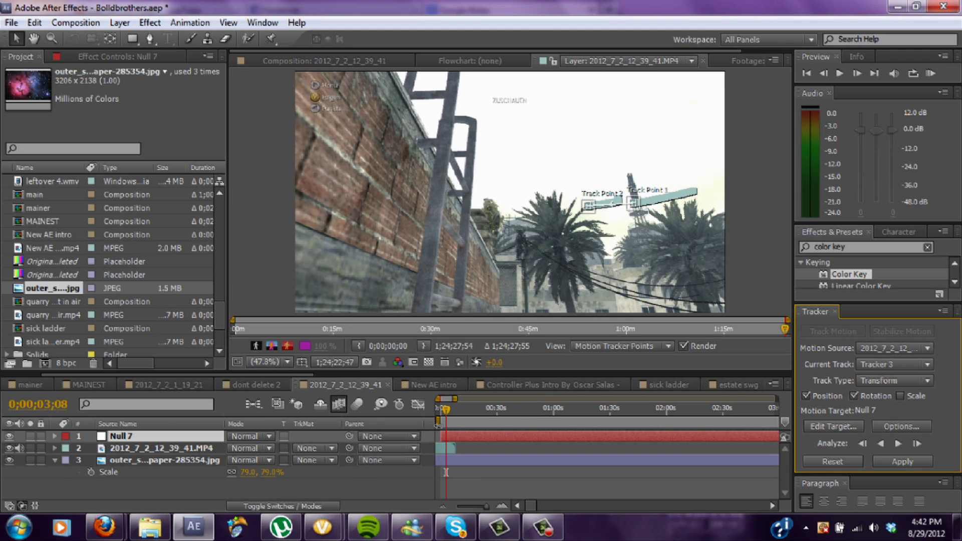
{"action": "left_click", "coordinate": [902, 462]}
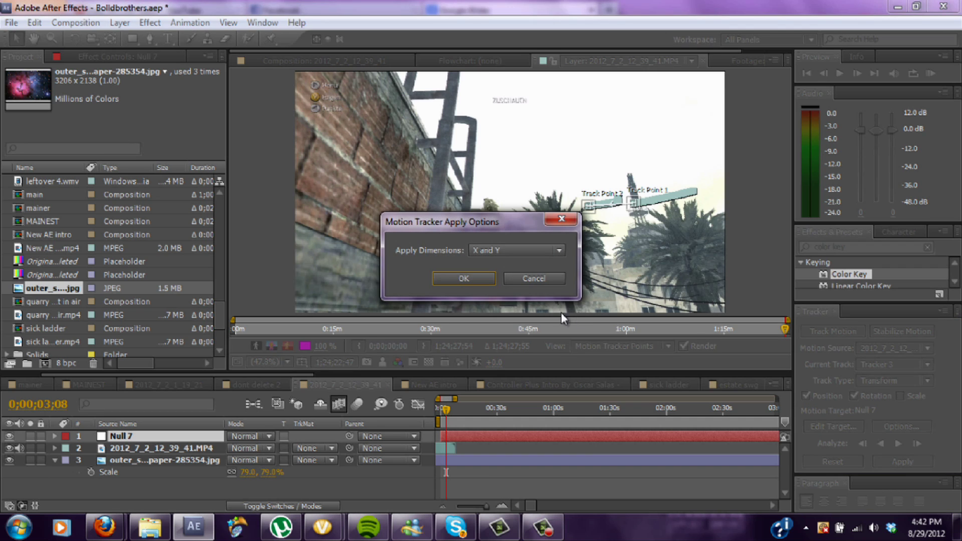
{"action": "left_click", "coordinate": [457, 282]}
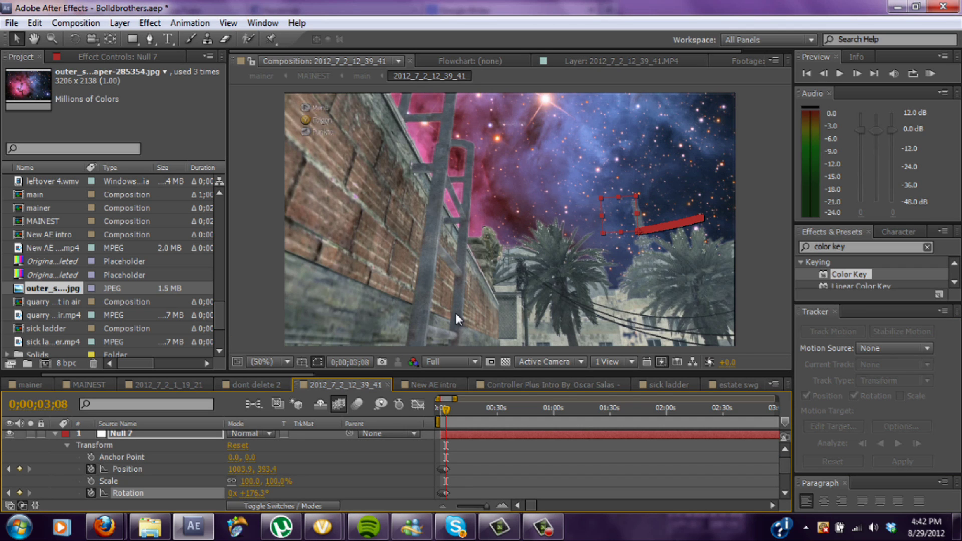
At frame 0, pick-whip the outer-space JPG layer's Parent to Null 7 so it follows the track.
{"action": "left_click", "coordinate": [433, 409]}
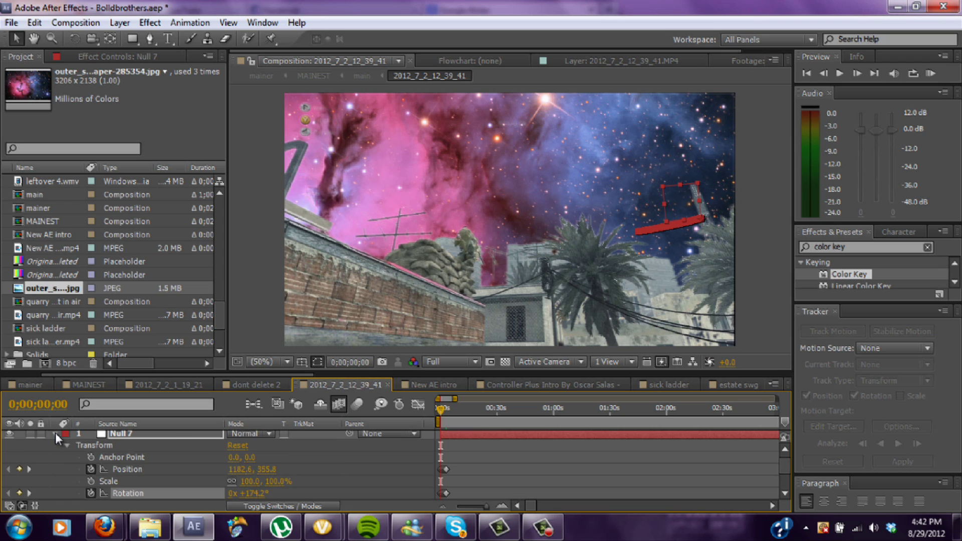
{"action": "left_click", "coordinate": [55, 433]}
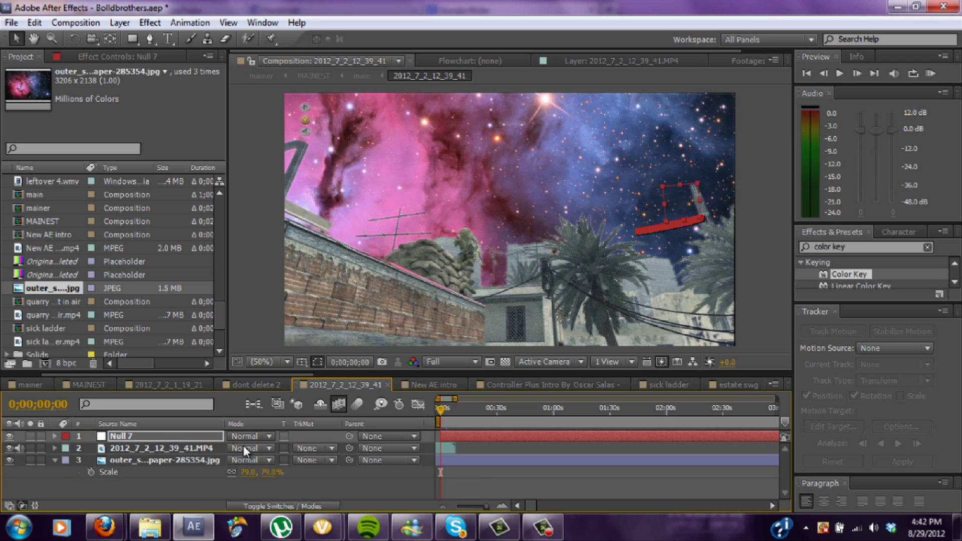
{"action": "left_click", "coordinate": [157, 457]}
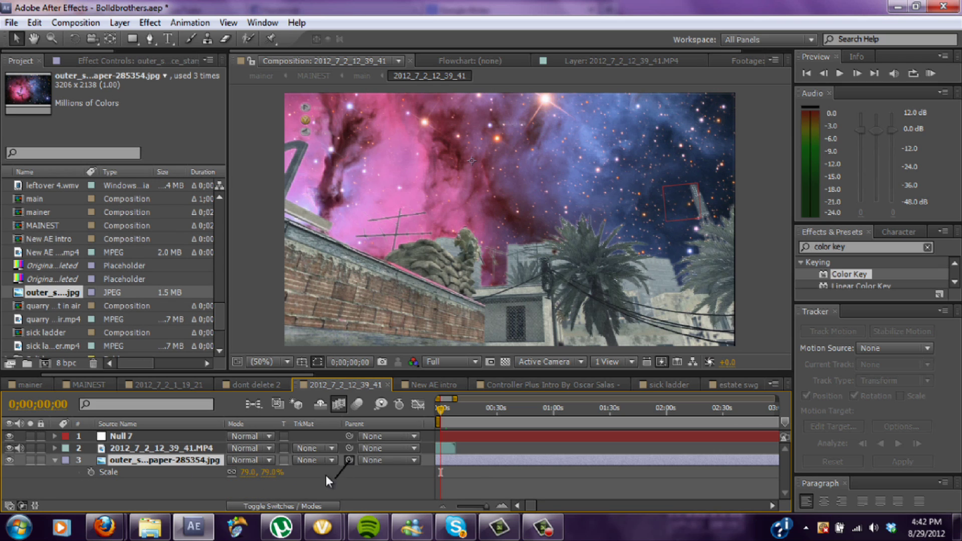
{"action": "left_click_drag", "start_coordinate": [326, 475], "coordinate": [167, 437]}
{"action": "left_click_drag", "start_coordinate": [442, 412], "coordinate": [418, 410]}
{"action": "left_click_drag", "start_coordinate": [446, 410], "coordinate": [395, 407]}
{"action": "left_click_drag", "start_coordinate": [444, 414], "coordinate": [447, 414]}
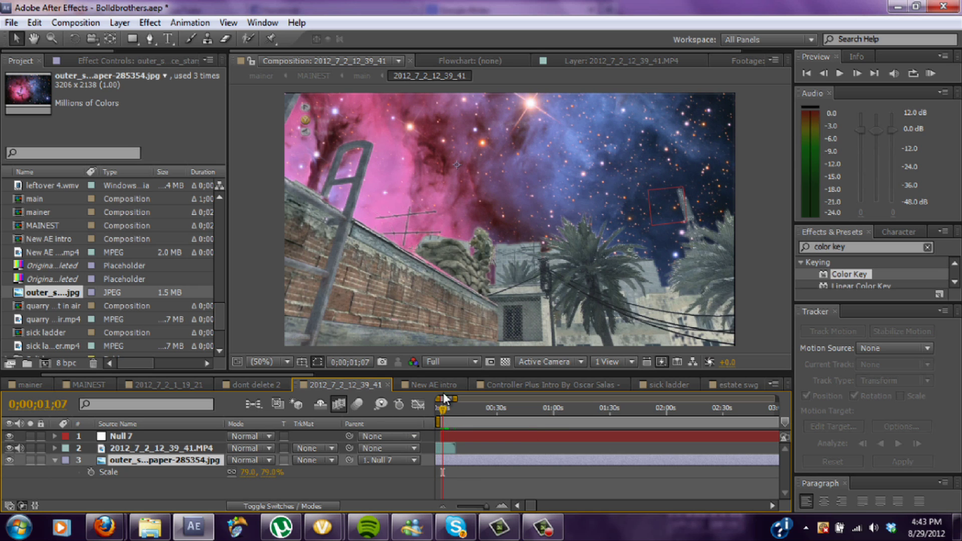
{"action": "left_click", "coordinate": [543, 526]}
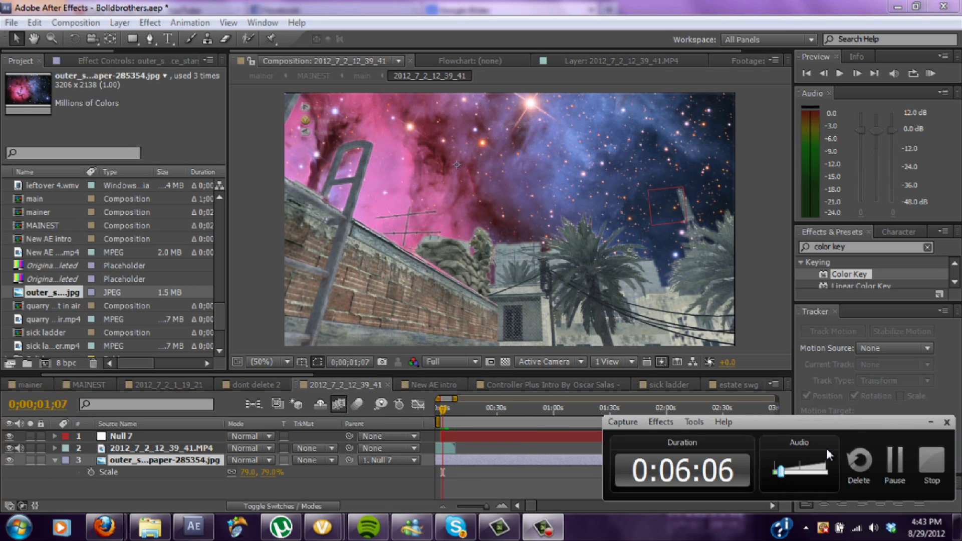